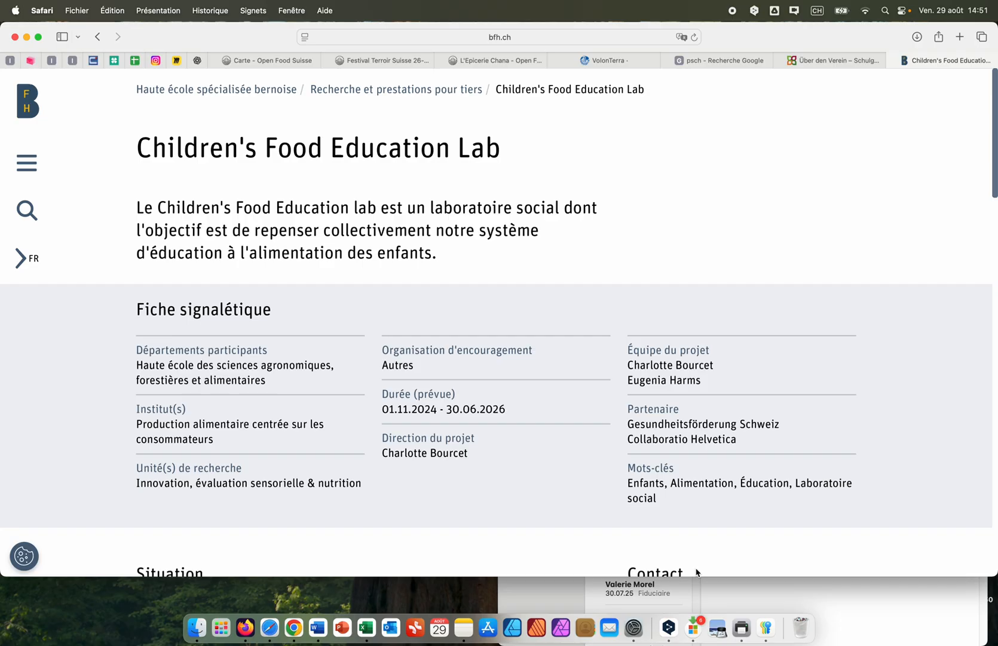
Step: Open the Basic view map link from the "Mapping Chifoo Embeds" note and frame the whole map with both axes
{"action": "left_click", "coordinate": [839, 603]}
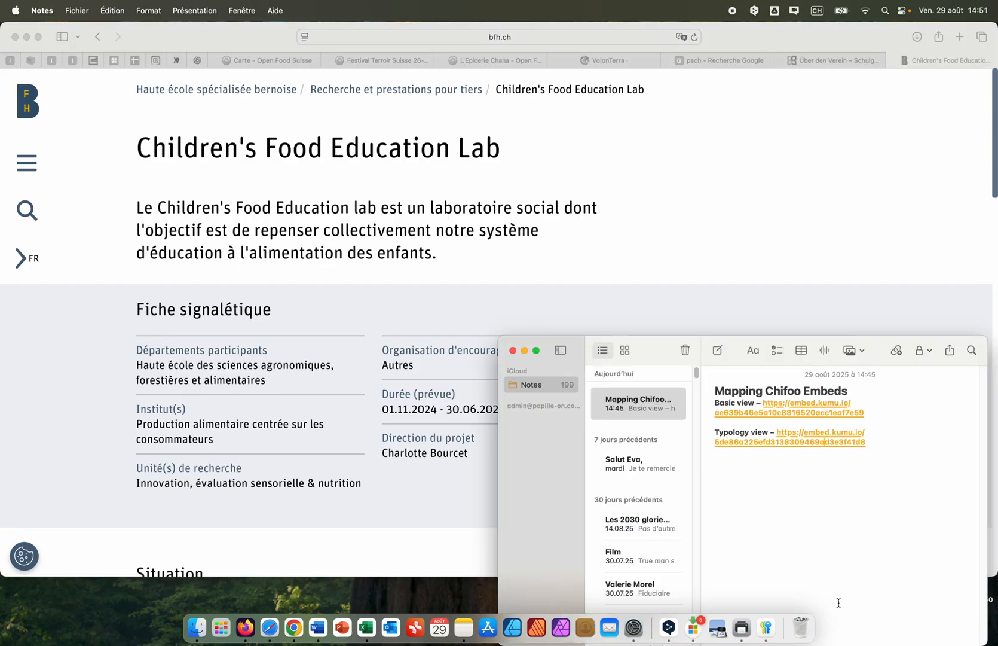
{"action": "left_click", "coordinate": [790, 412]}
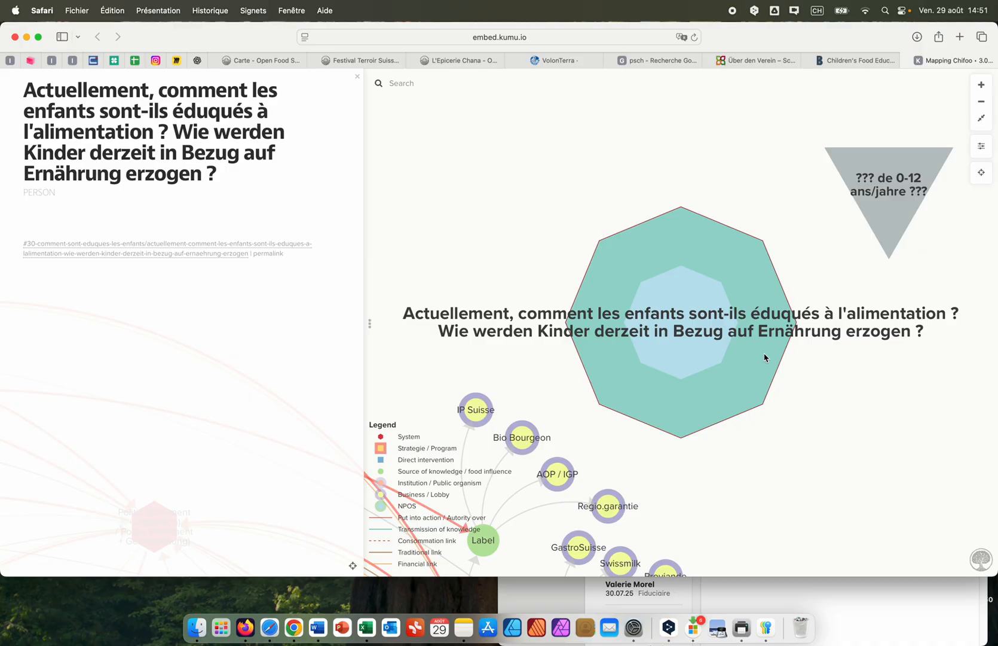
{"action": "scroll", "coordinate": [692, 353], "scroll_direction": "down", "scroll_amount": 5}
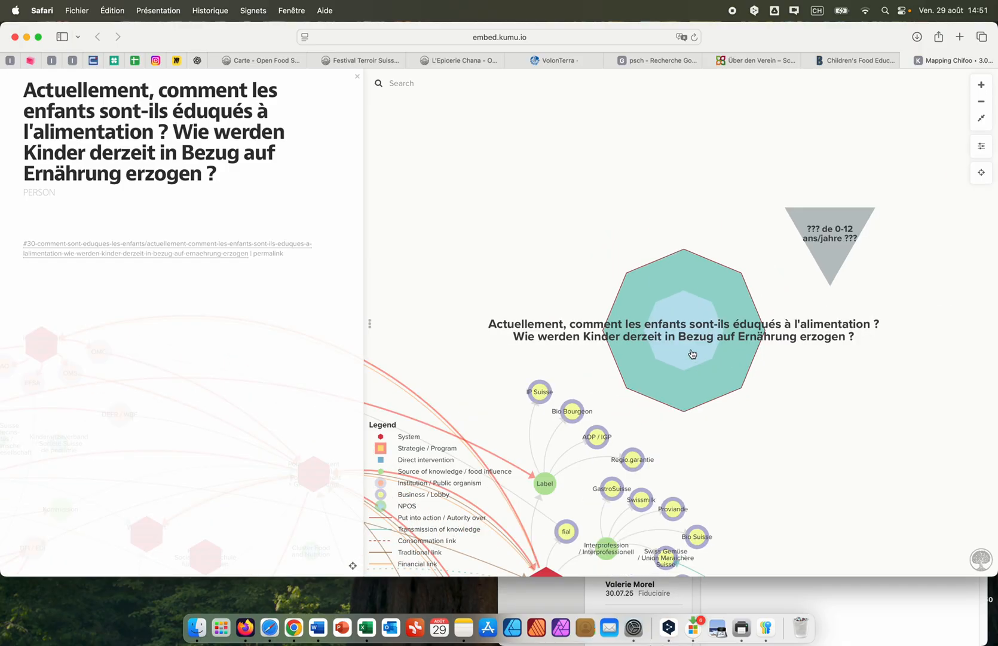
{"action": "left_click_drag", "start_coordinate": [744, 437], "coordinate": [836, 284]}
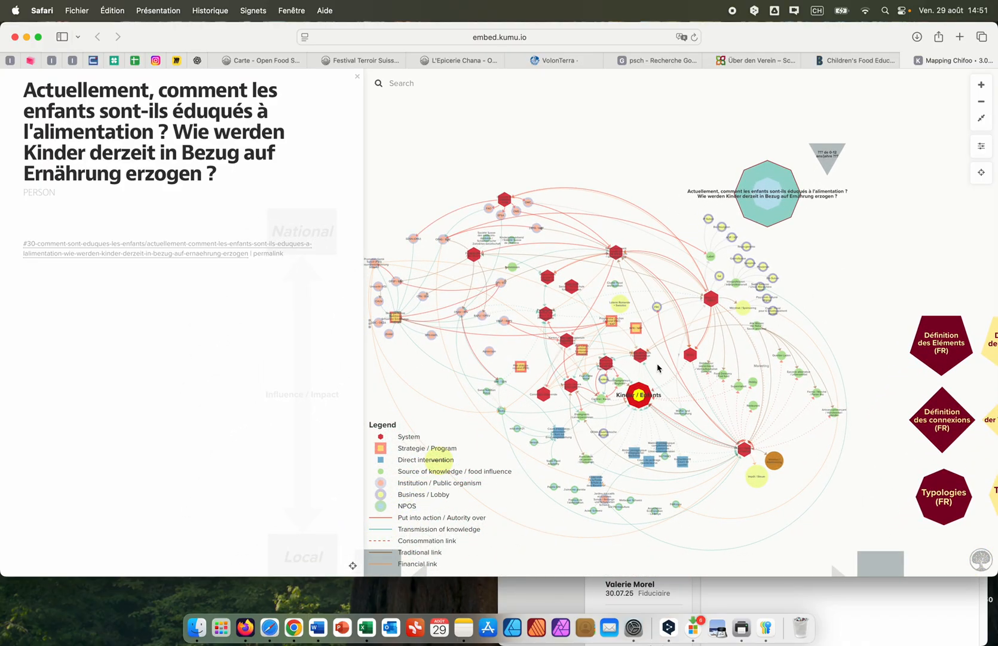
{"action": "left_click_drag", "start_coordinate": [478, 456], "coordinate": [514, 397]}
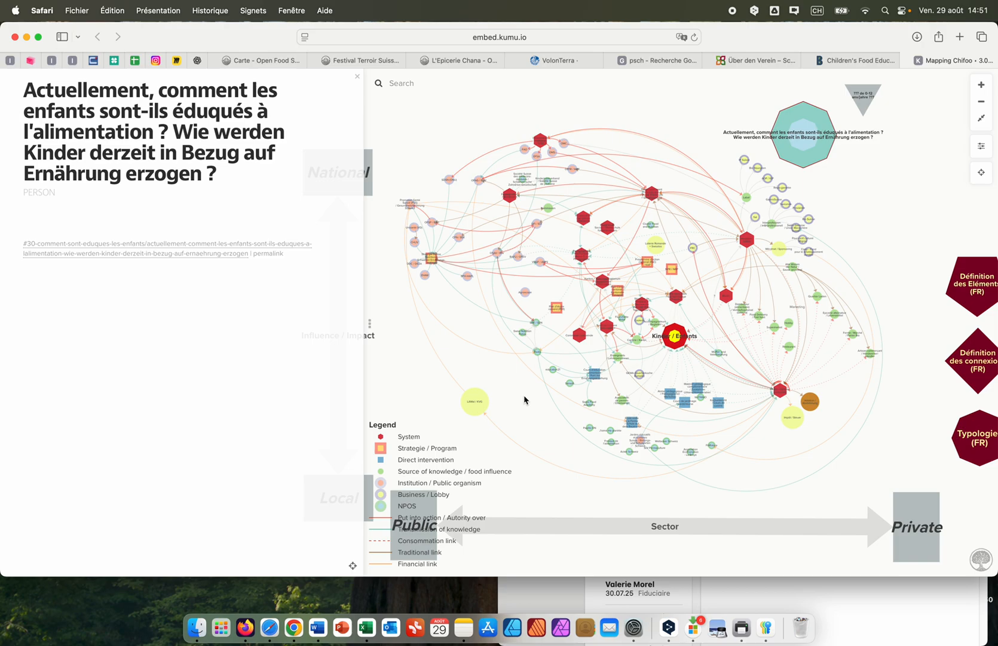
{"action": "left_click_drag", "start_coordinate": [534, 486], "coordinate": [590, 439]}
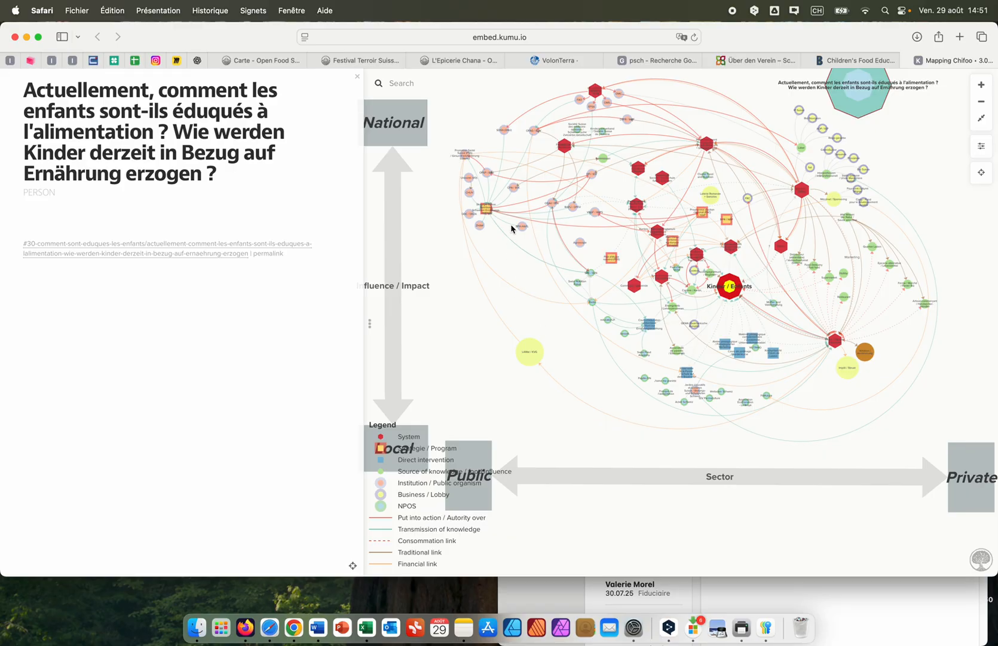
Step: Examine the institutions near the public, national corner of the map up close, and return to the full overview
{"action": "scroll", "coordinate": [589, 106], "scroll_direction": "up", "scroll_amount": 5}
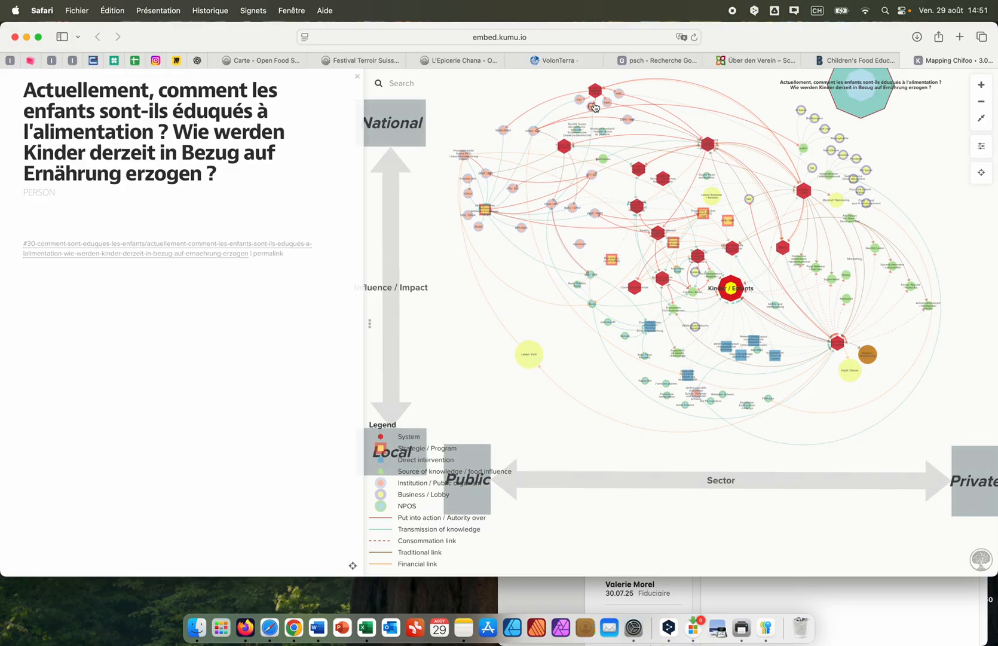
{"action": "scroll", "coordinate": [589, 107], "scroll_direction": "up", "scroll_amount": 3}
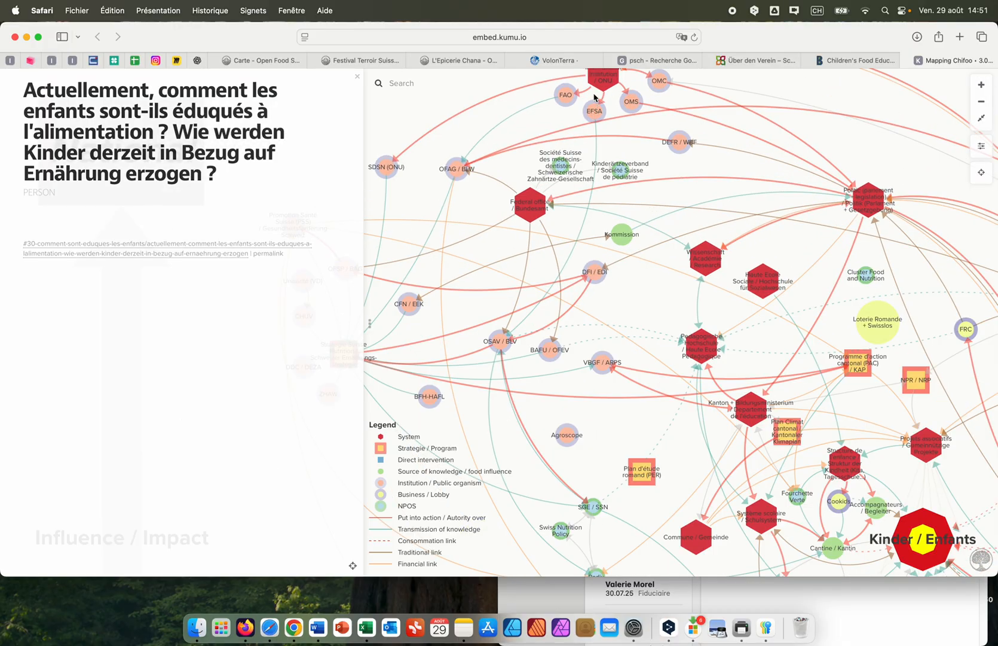
{"action": "scroll", "coordinate": [595, 94], "scroll_direction": "down", "scroll_amount": 10}
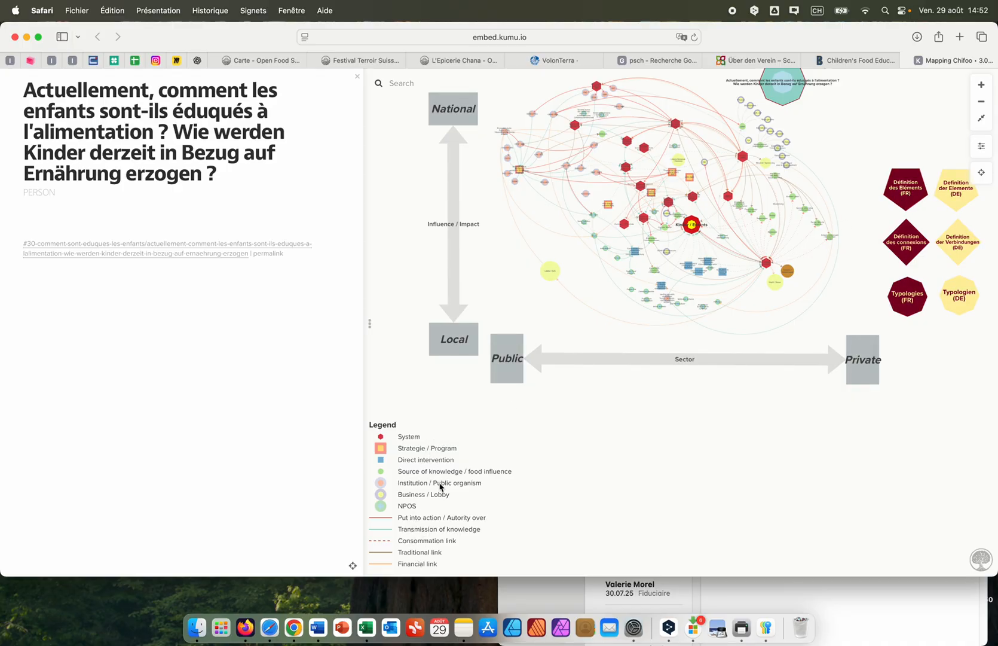
Step: Read the French definitions of the map's elements and open the French definitions of its connections
{"action": "left_click", "coordinate": [906, 193]}
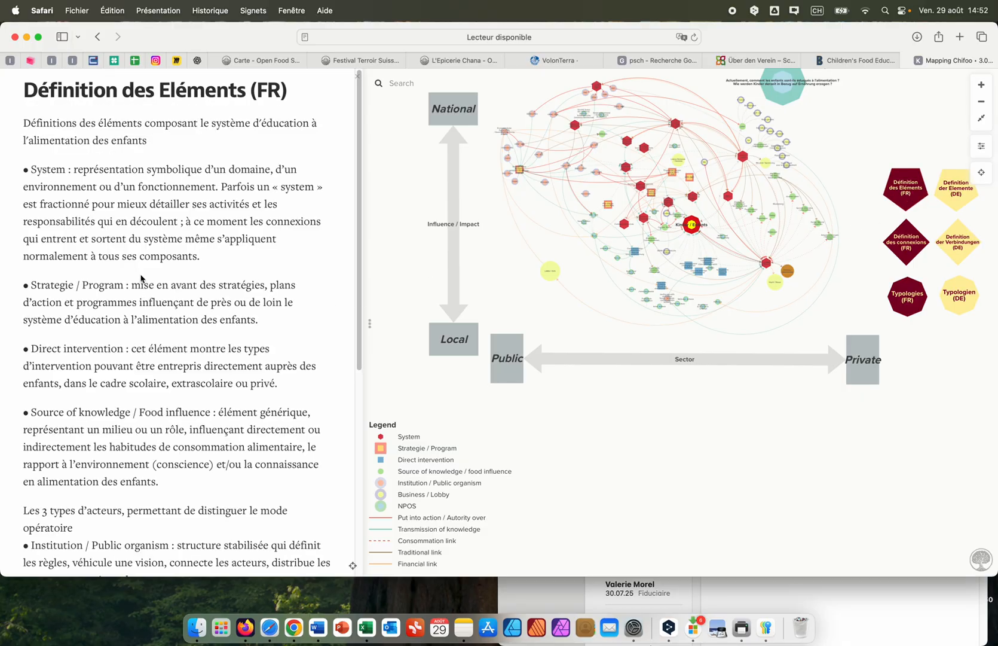
{"action": "scroll", "coordinate": [185, 239], "scroll_direction": "down", "scroll_amount": 2}
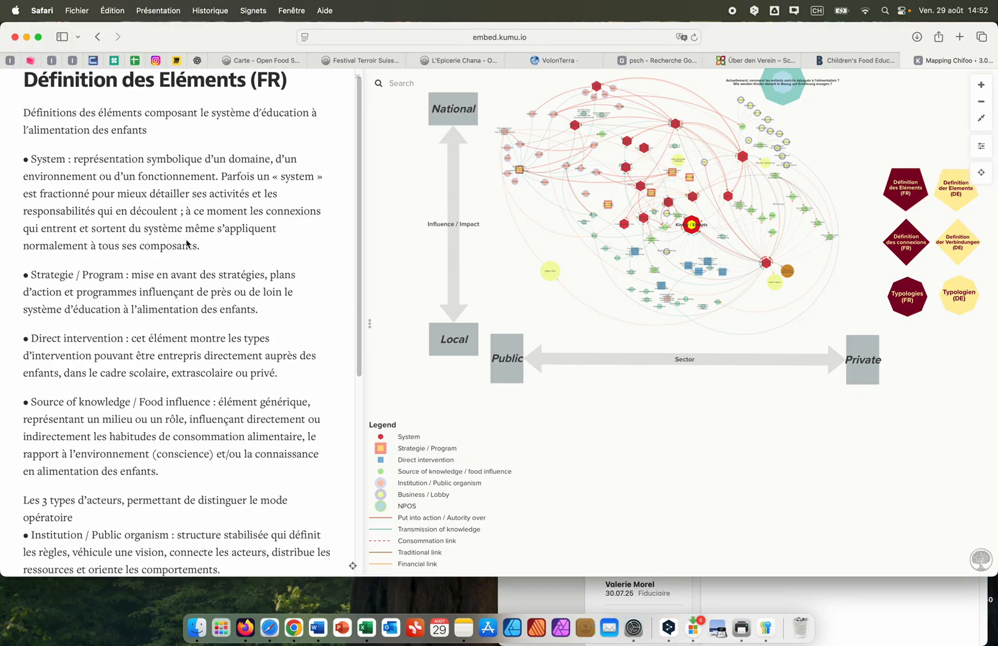
{"action": "scroll", "coordinate": [185, 239], "scroll_direction": "down", "scroll_amount": 3}
{"action": "scroll", "coordinate": [186, 239], "scroll_direction": "up", "scroll_amount": 4}
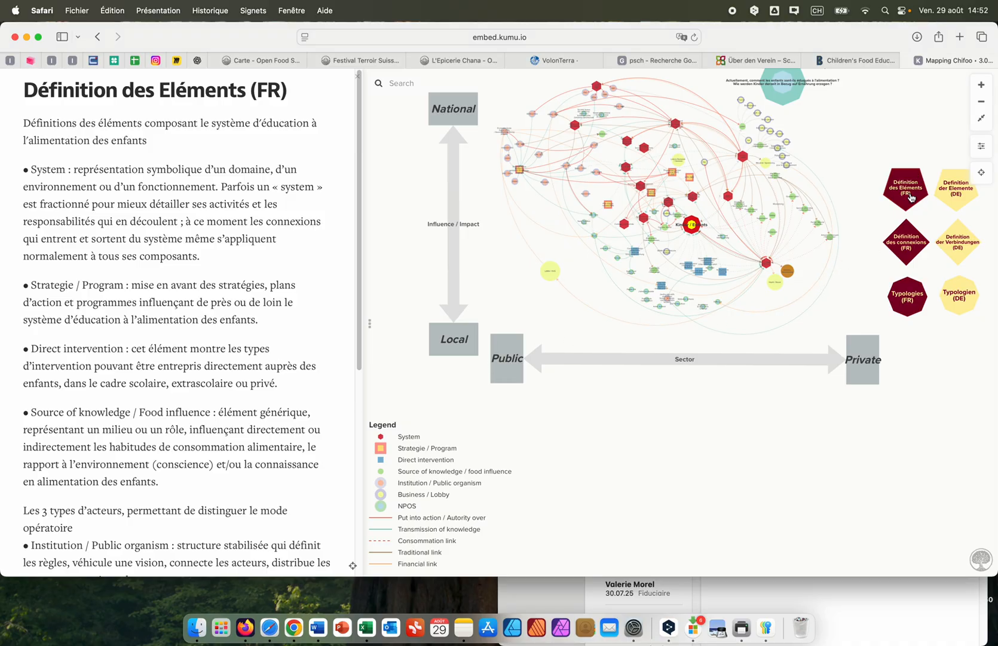
{"action": "left_click", "coordinate": [907, 242]}
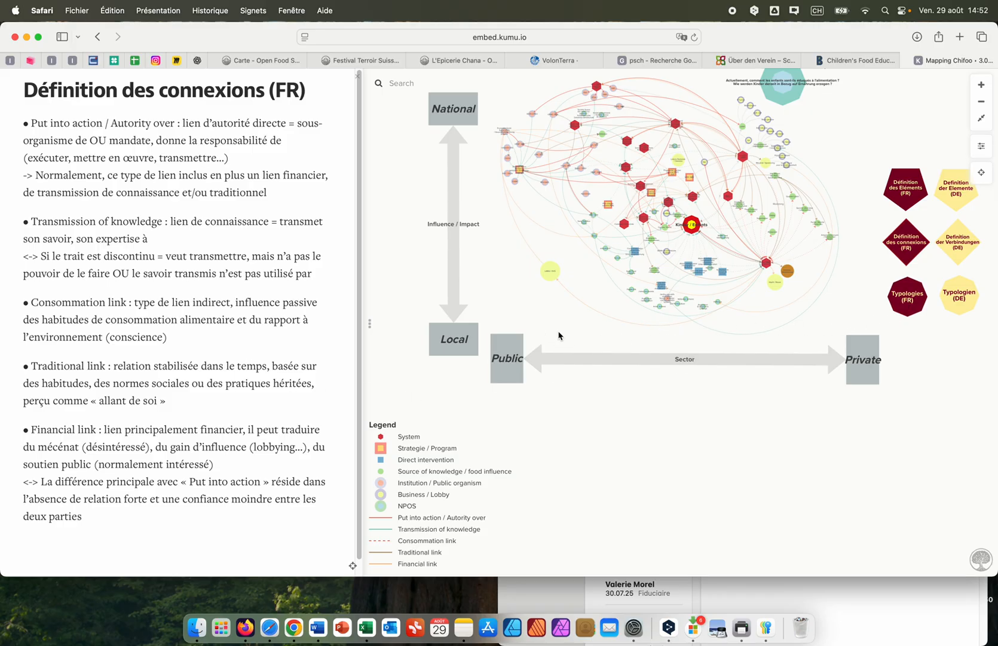
Step: Open the profile of the Swiss Food Academy element among the NPOS near the local end of the map
{"action": "scroll", "coordinate": [589, 327], "scroll_direction": "up", "scroll_amount": 6}
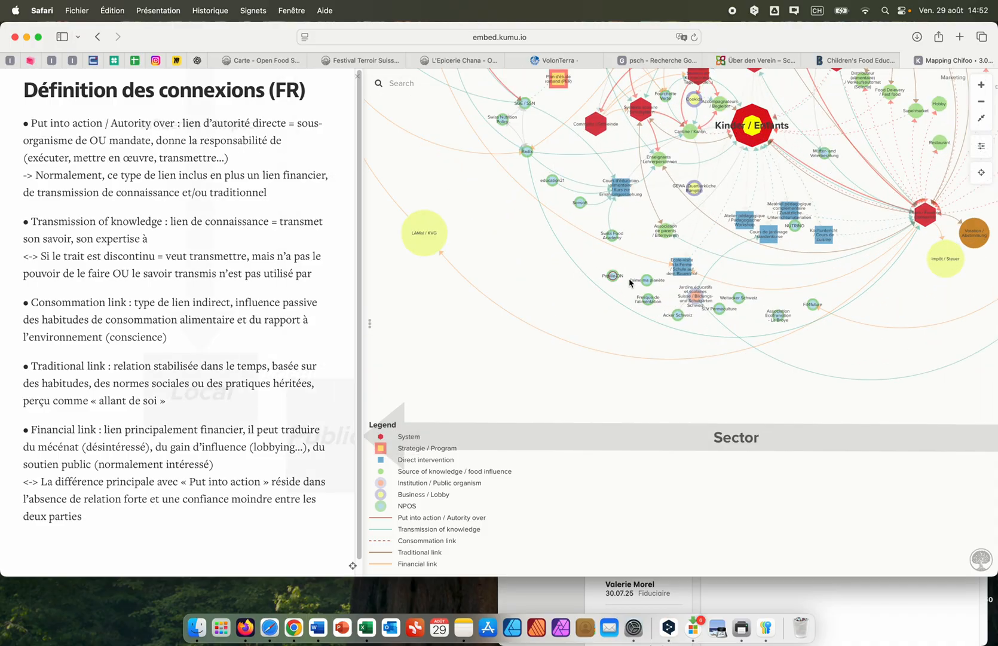
{"action": "left_click", "coordinate": [613, 237]}
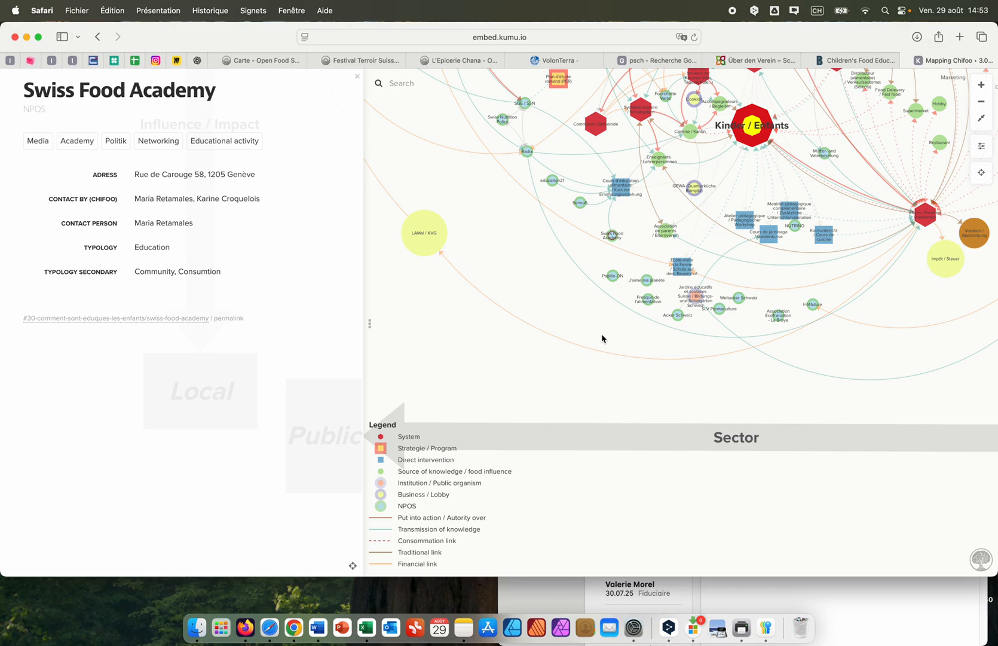
{"action": "scroll", "coordinate": [553, 294], "scroll_direction": "down", "scroll_amount": 3}
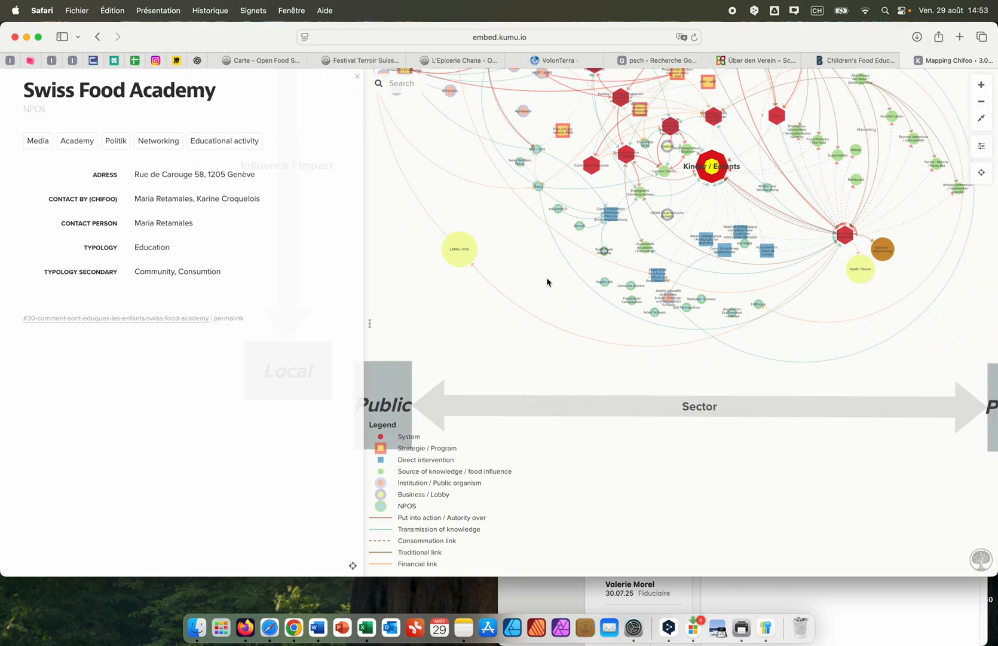
Step: Focus the map on Kinder / Enfants, expand the focus twice to wider connections, and clear the focus
{"action": "left_click_drag", "start_coordinate": [549, 284], "coordinate": [517, 339]}
{"action": "scroll", "coordinate": [587, 230], "scroll_direction": "up", "scroll_amount": 5}
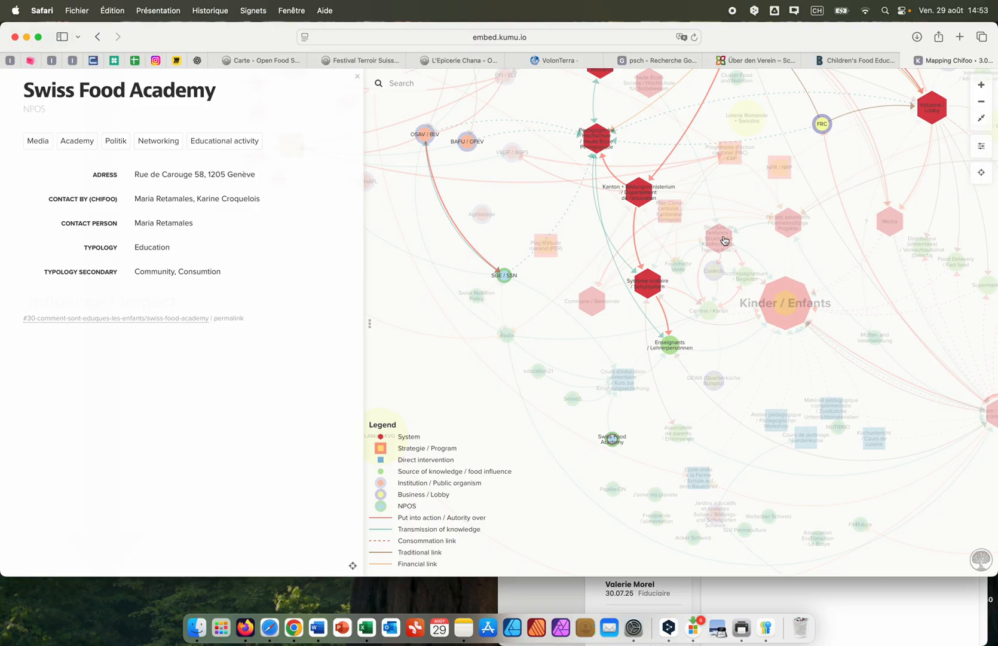
{"action": "left_click", "coordinate": [788, 304]}
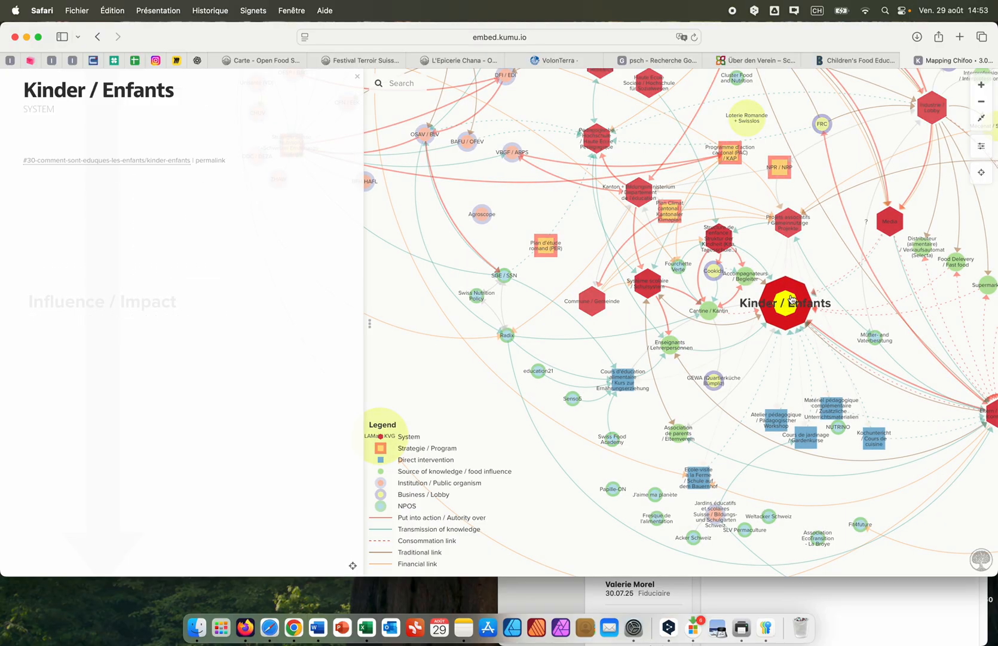
{"action": "left_click", "coordinate": [983, 176]}
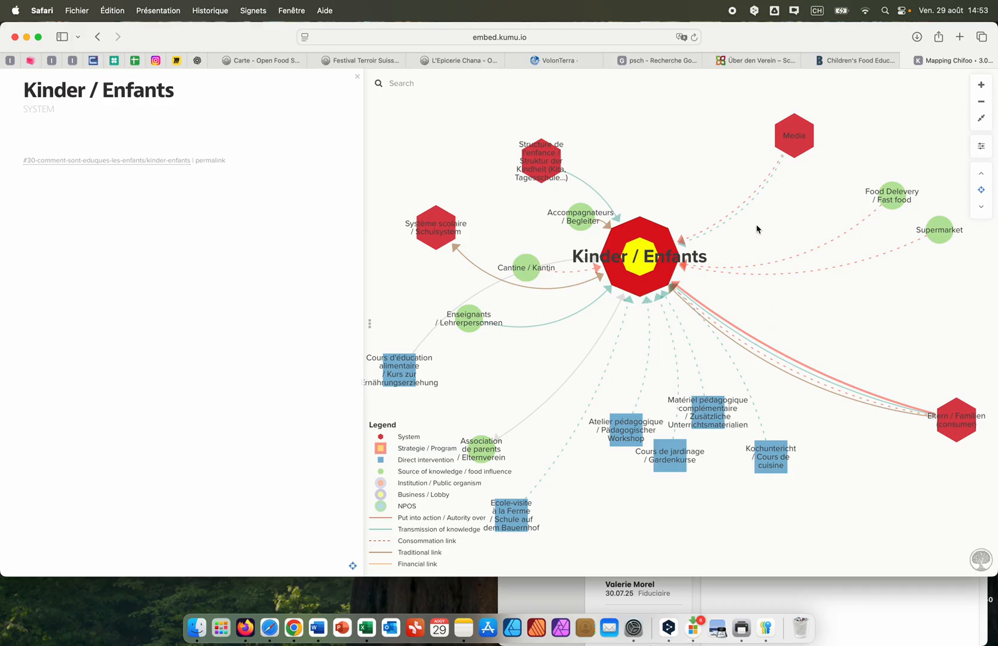
{"action": "left_click", "coordinate": [981, 175]}
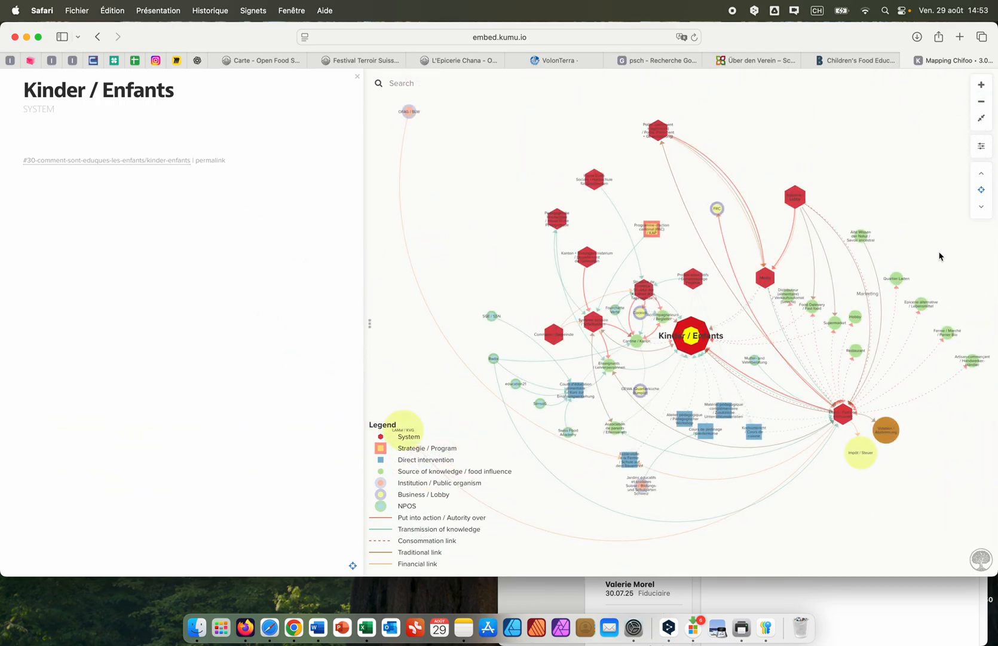
{"action": "left_click", "coordinate": [981, 178]}
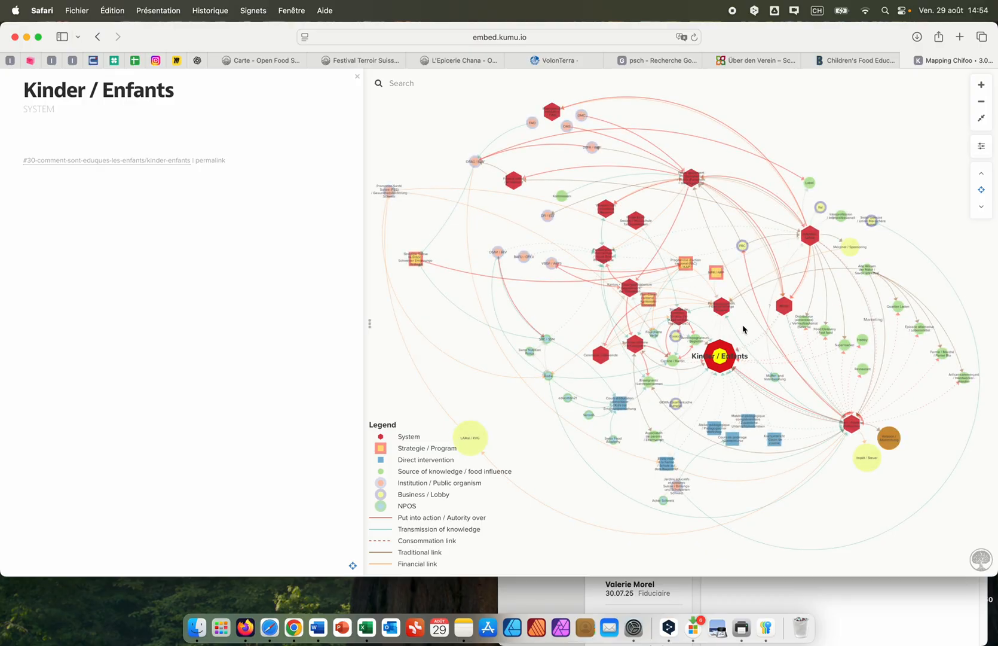
{"action": "left_click", "coordinate": [981, 190]}
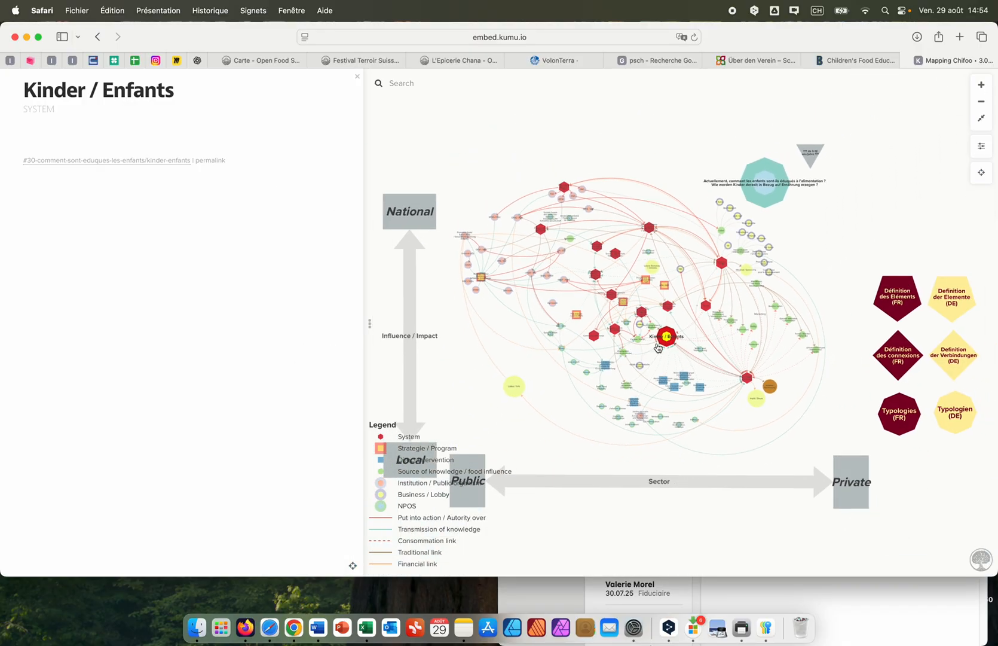
Step: Filter the map's connections to only Transmission of knowledge and Put into action / Autority over, keeping all element types
{"action": "scroll", "coordinate": [646, 345], "scroll_direction": "up", "scroll_amount": 5}
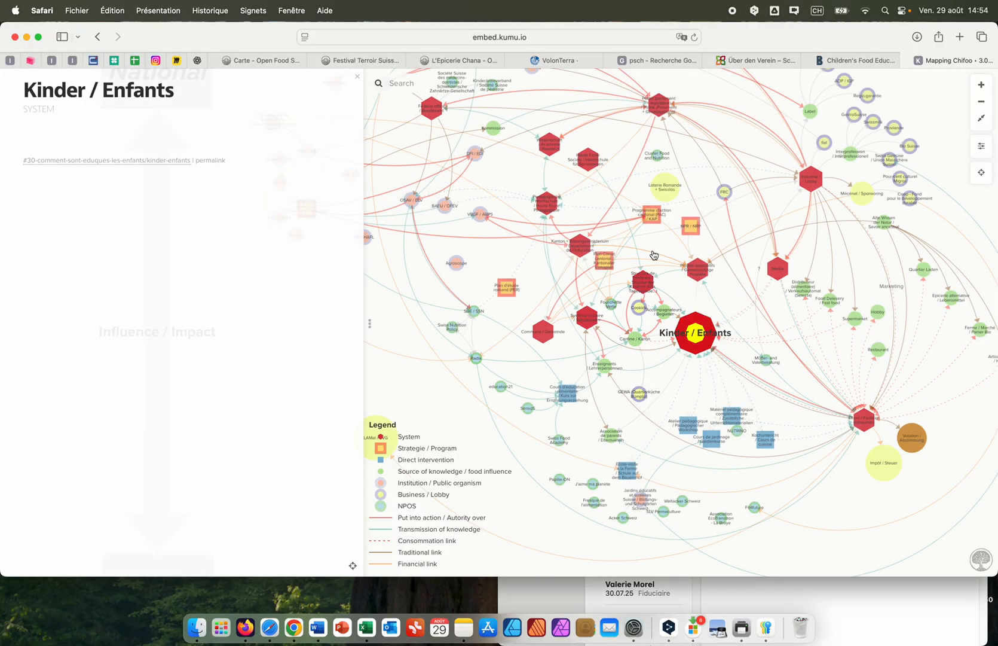
{"action": "left_click", "coordinate": [981, 146]}
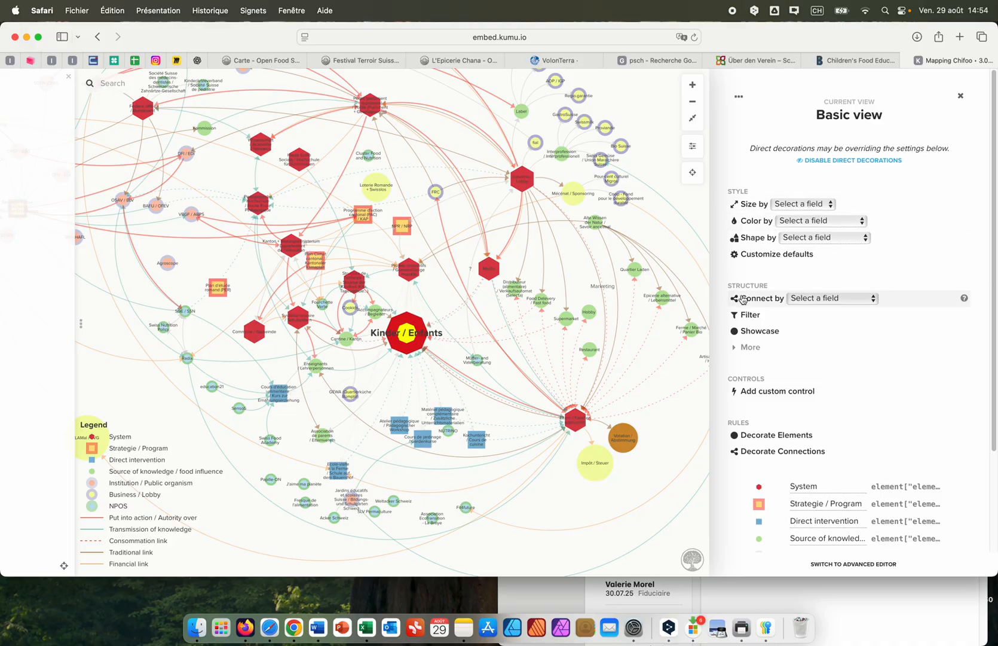
{"action": "left_click", "coordinate": [750, 316]}
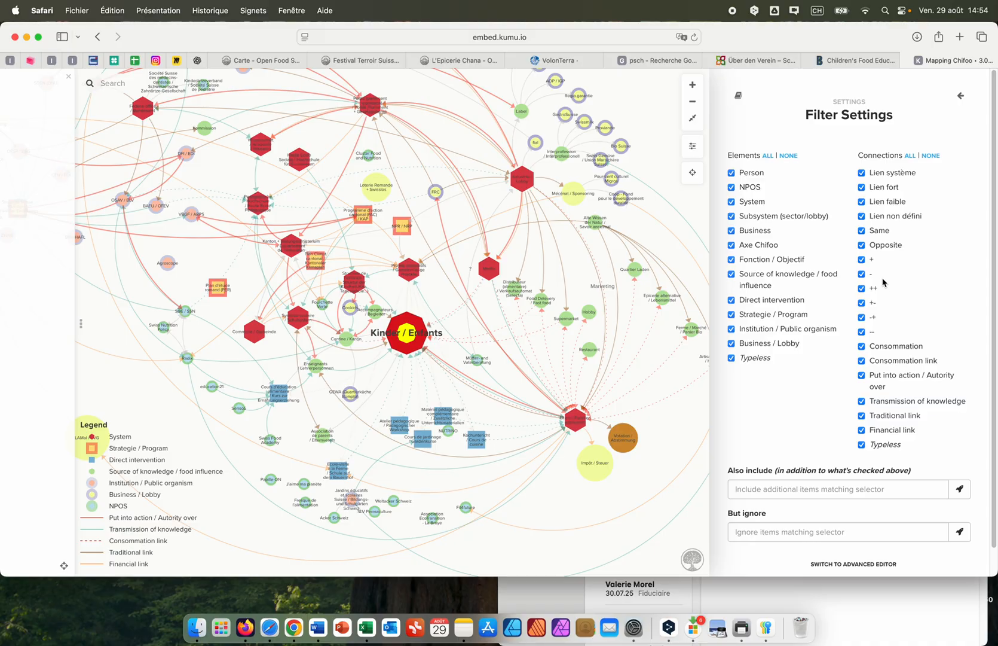
{"action": "left_click", "coordinate": [932, 157]}
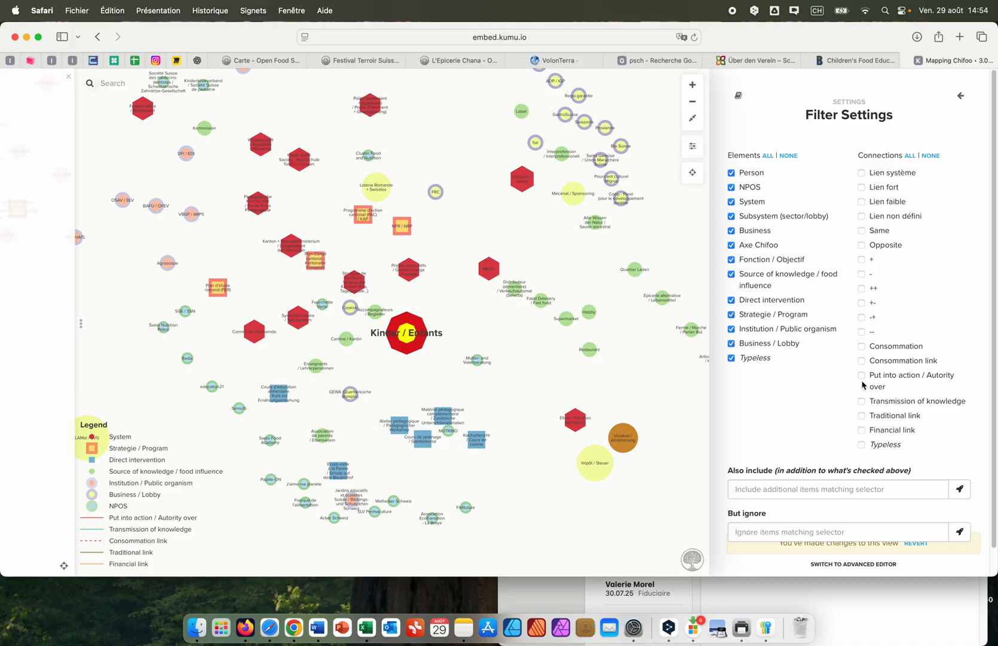
{"action": "left_click", "coordinate": [862, 402]}
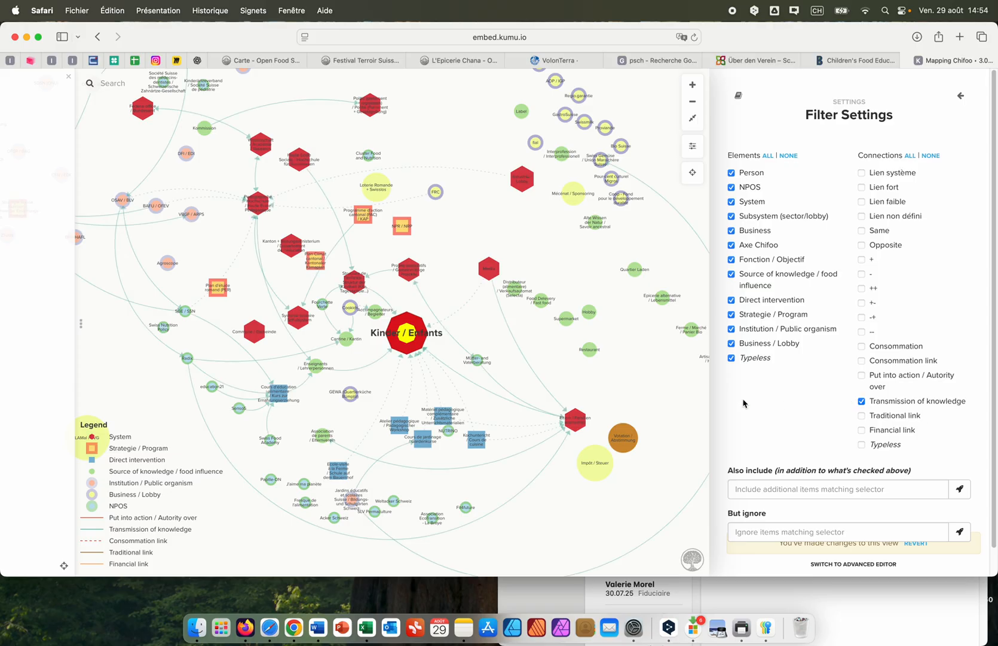
{"action": "left_click", "coordinate": [862, 377]}
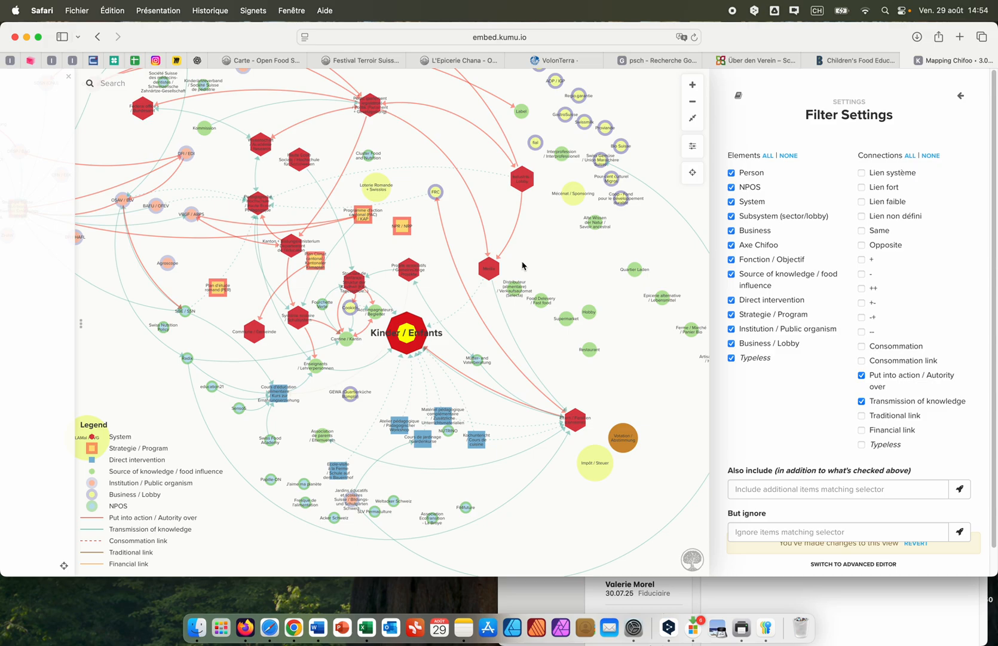
Step: Focus the filtered map on the Structure de l'enfance / Struktur der Kindheit element to view its direct connections, and clear the focus
{"action": "scroll", "coordinate": [391, 367], "scroll_direction": "up", "scroll_amount": 2}
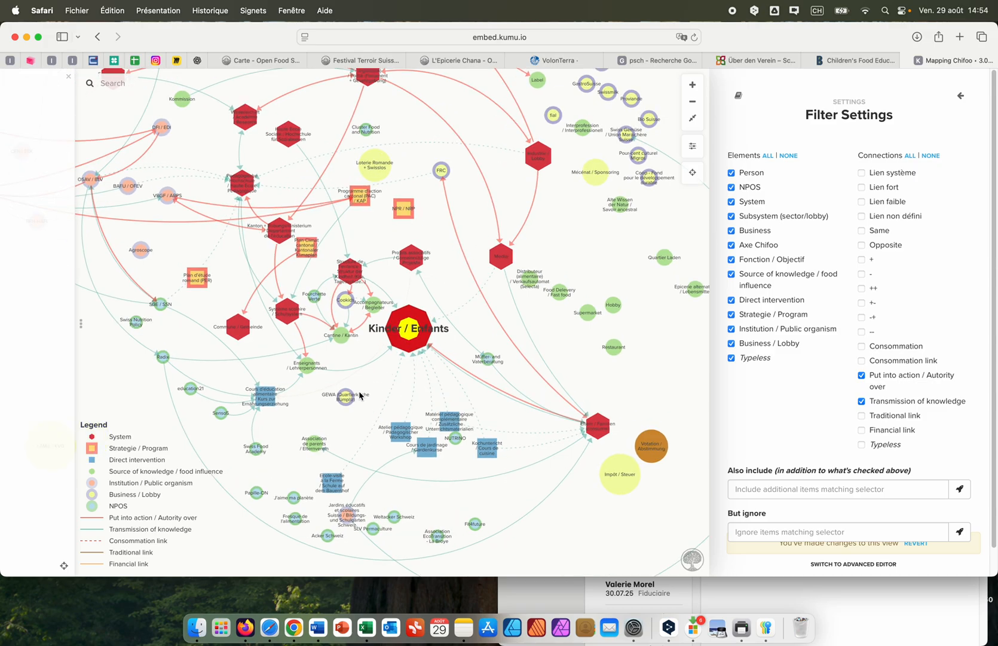
{"action": "scroll", "coordinate": [361, 396], "scroll_direction": "up", "scroll_amount": 1}
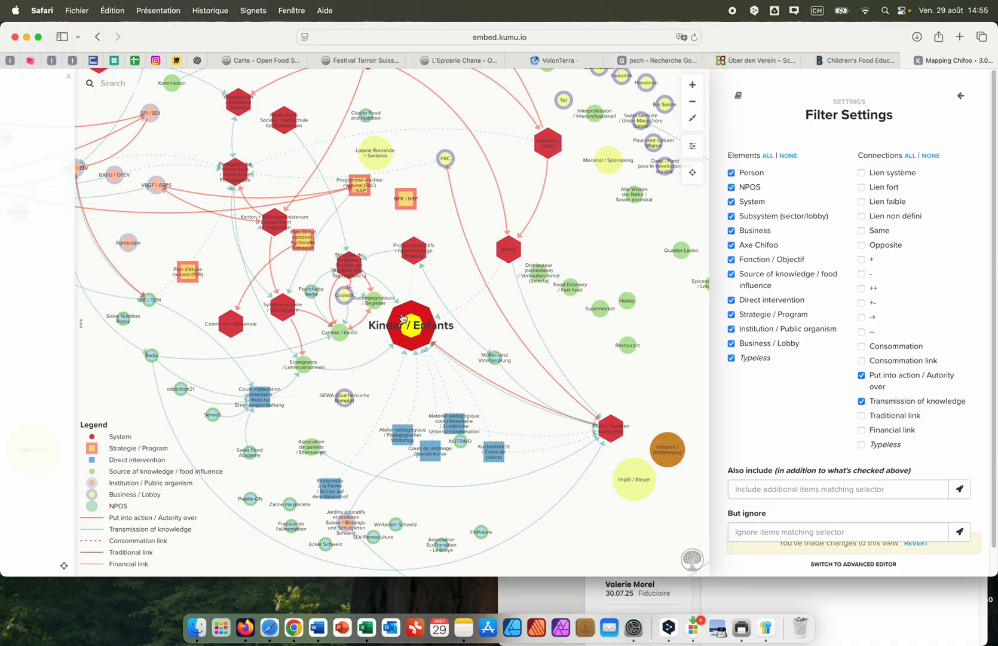
{"action": "left_click", "coordinate": [349, 266]}
{"action": "left_click", "coordinate": [693, 172]}
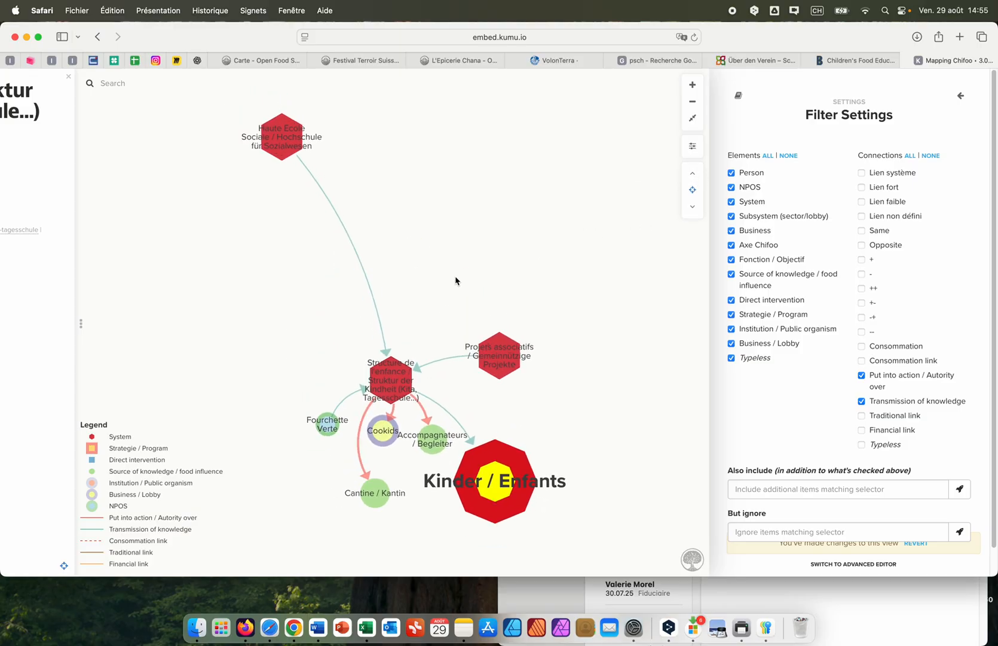
{"action": "left_click", "coordinate": [693, 189]}
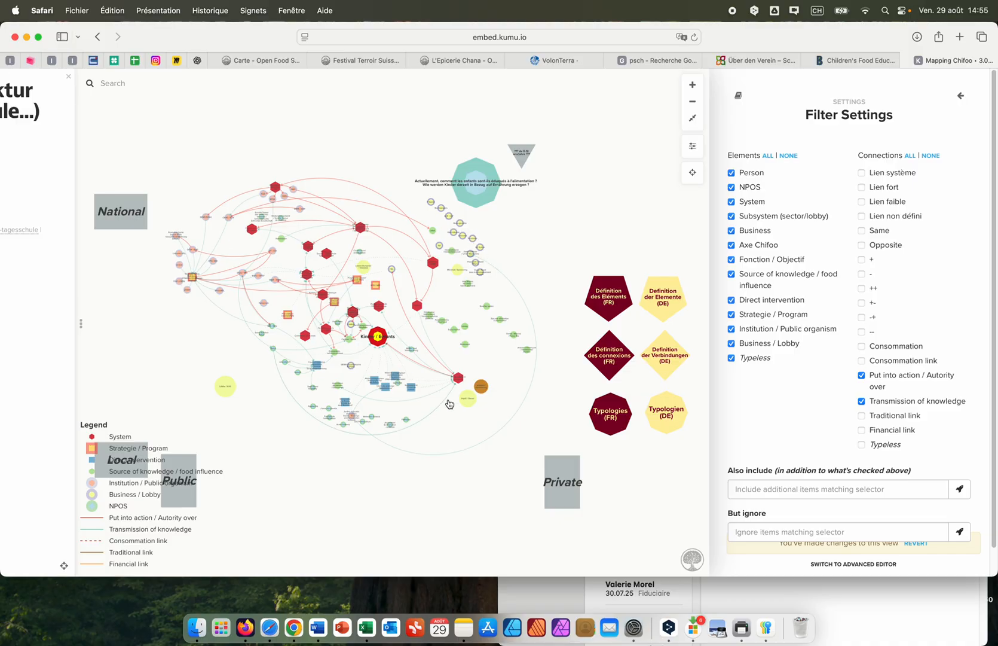
Step: Examine the connections of the Kommission element in the filtered map
{"action": "scroll", "coordinate": [301, 458], "scroll_direction": "up", "scroll_amount": 3}
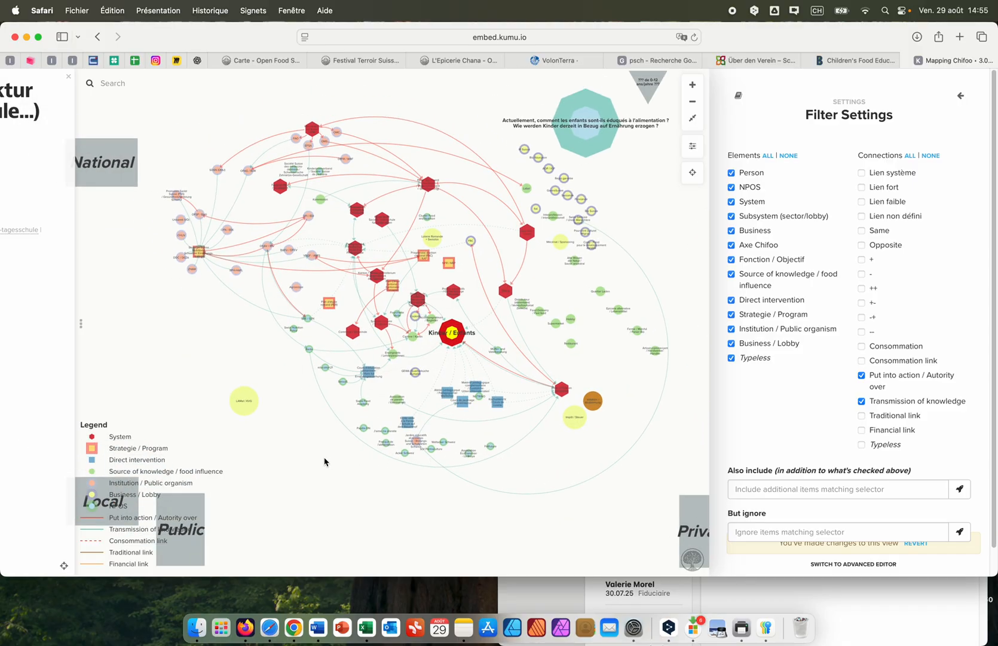
{"action": "scroll", "coordinate": [419, 386], "scroll_direction": "up", "scroll_amount": 3}
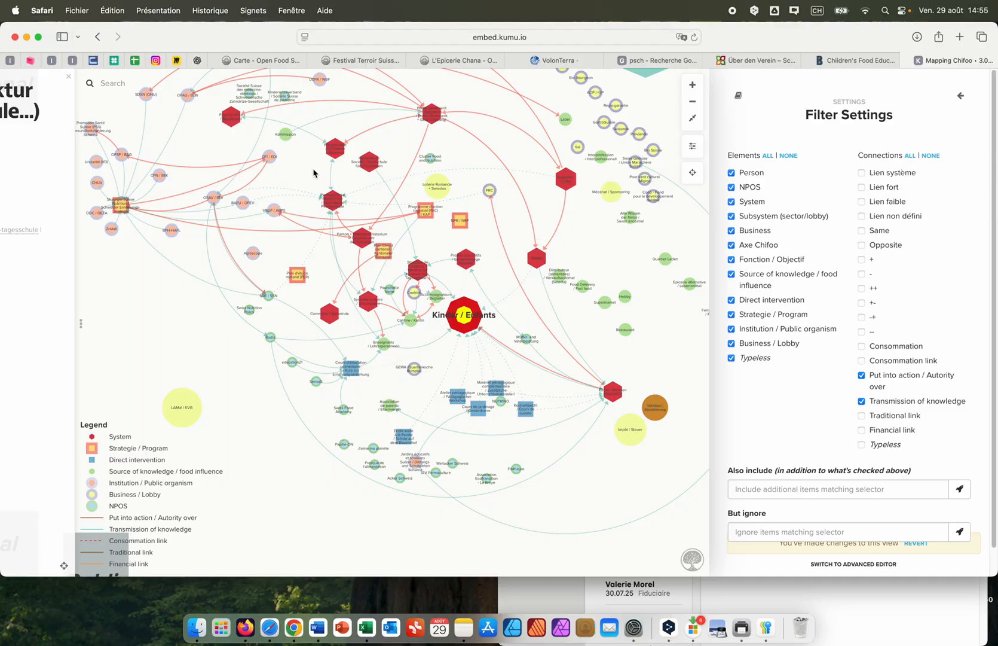
{"action": "left_click", "coordinate": [285, 136]}
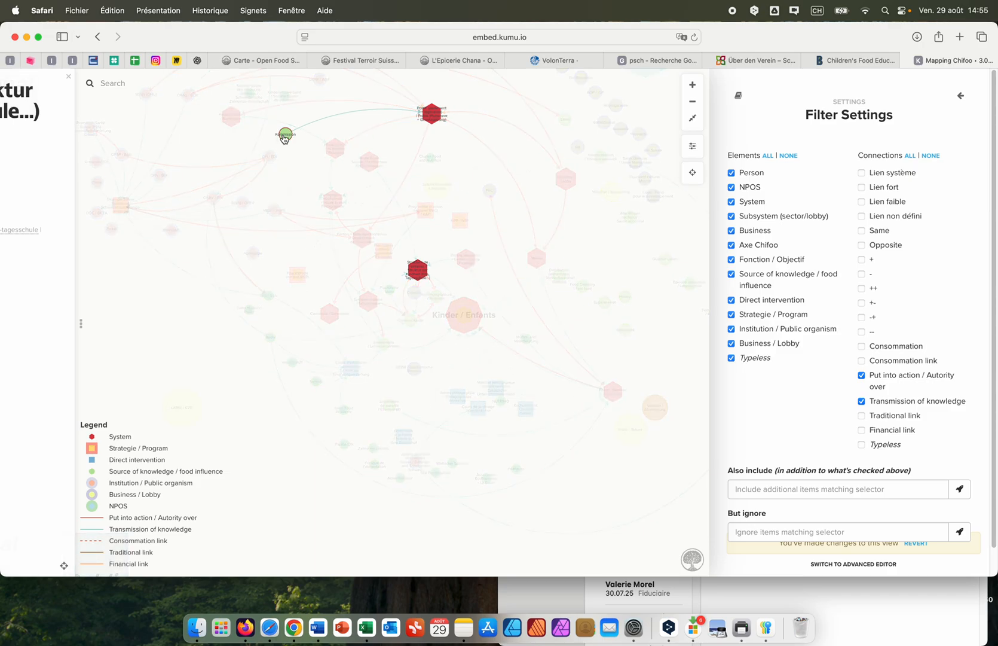
Step: Switch to the Mapping Chifoo Embeds note in Notes and open its Typology view link in the browser
{"action": "left_click", "coordinate": [291, 178]}
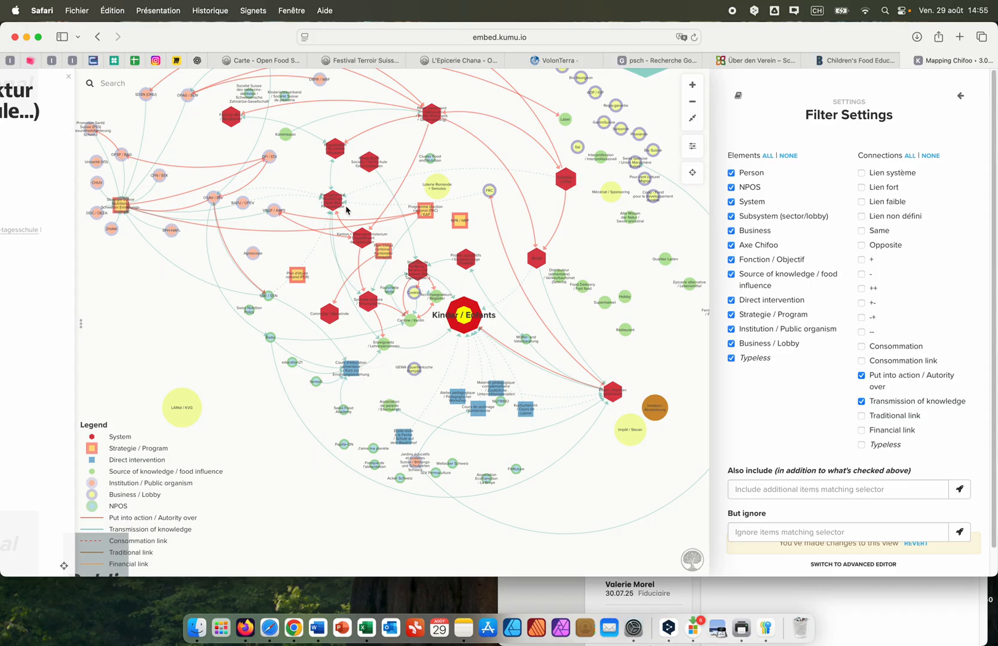
{"action": "left_click", "coordinate": [838, 611]}
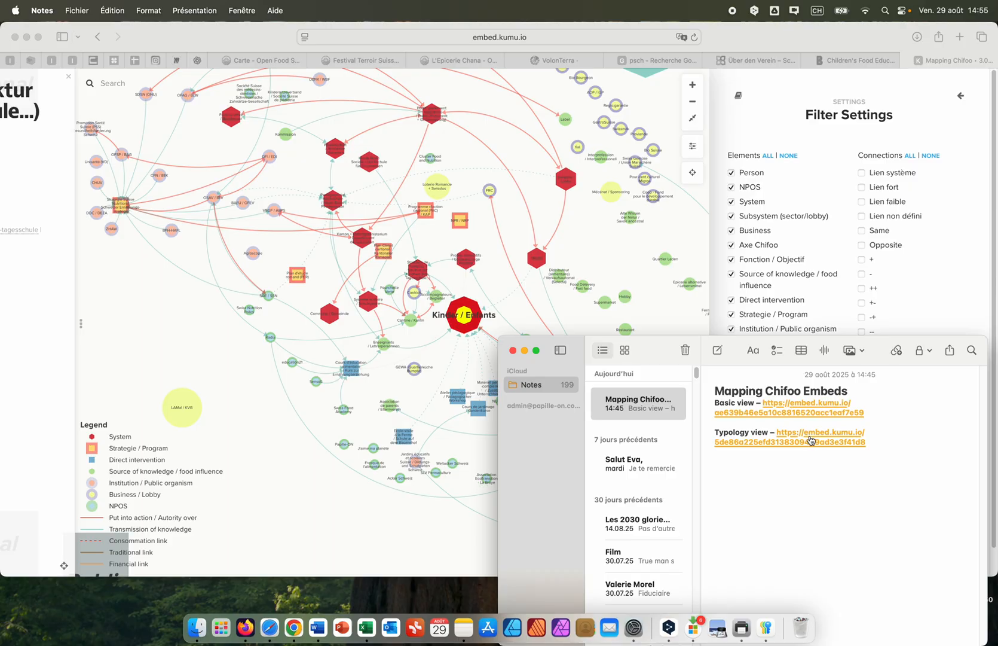
{"action": "left_click", "coordinate": [812, 441]}
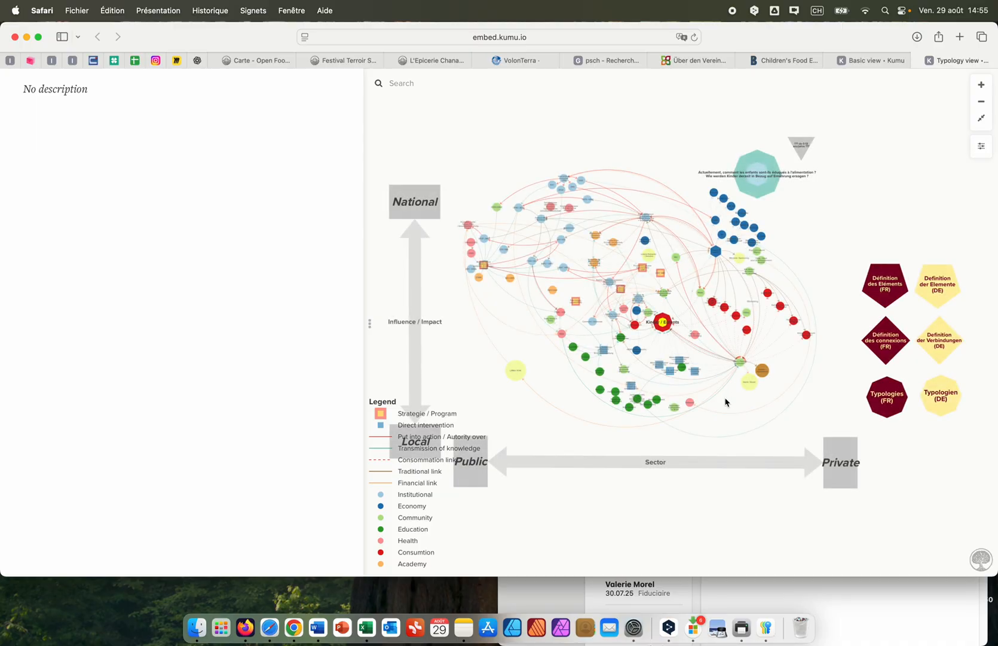
Step: Display the Typologies (FR) definitions in the Typology view map
{"action": "scroll", "coordinate": [726, 402], "scroll_direction": "up", "scroll_amount": 2}
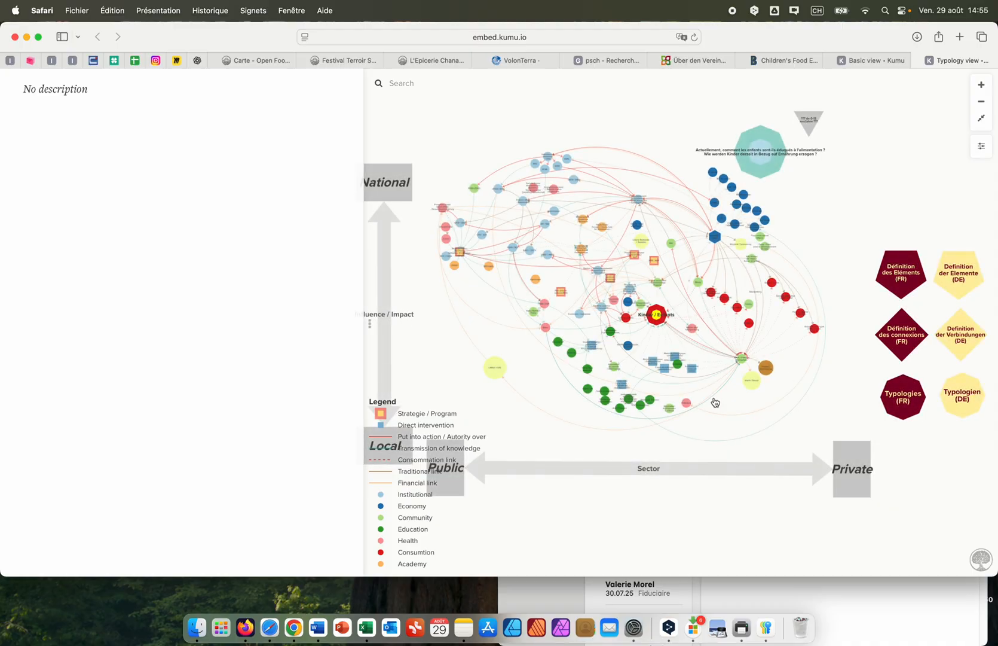
{"action": "scroll", "coordinate": [716, 402], "scroll_direction": "up", "scroll_amount": 2}
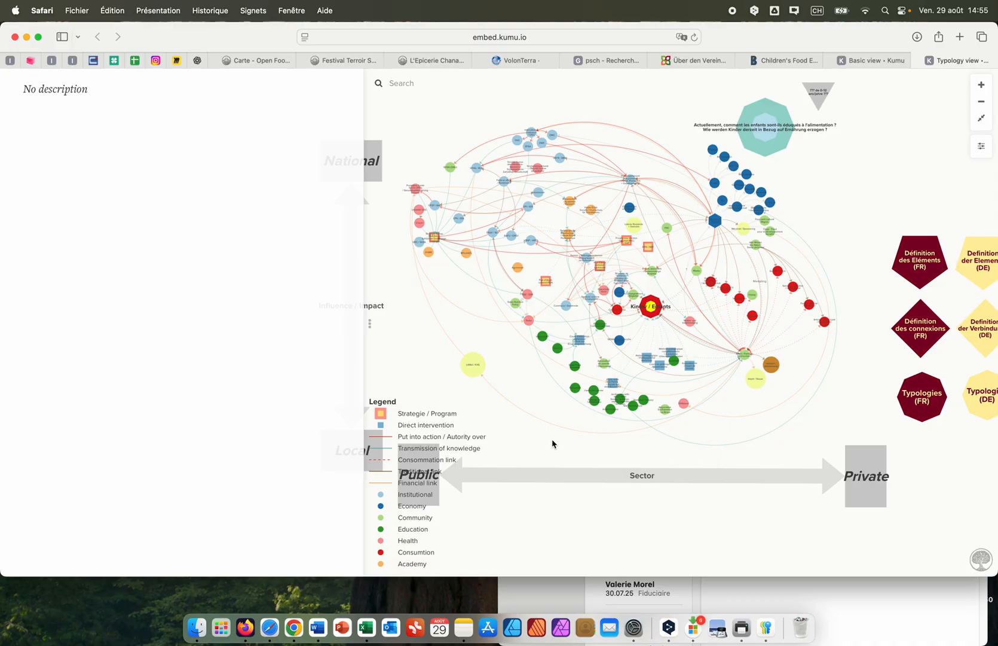
{"action": "left_click", "coordinate": [922, 402]}
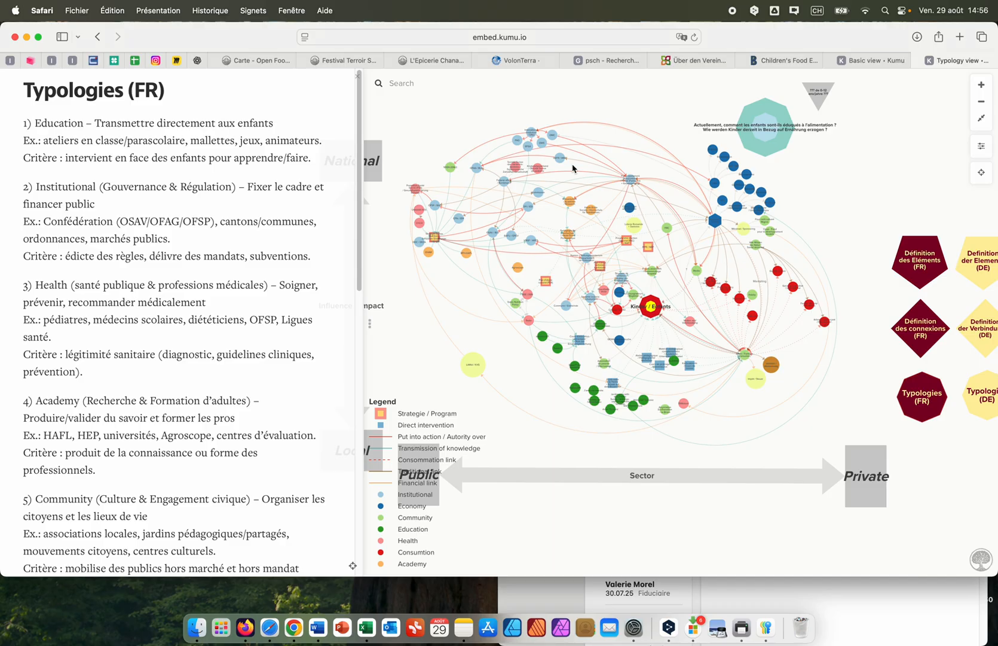
Step: Compare the typology definitions with the map's coloured elements, examining the health and education actors and the farm school visit's connections
{"action": "scroll", "coordinate": [572, 168], "scroll_direction": "up", "scroll_amount": 3}
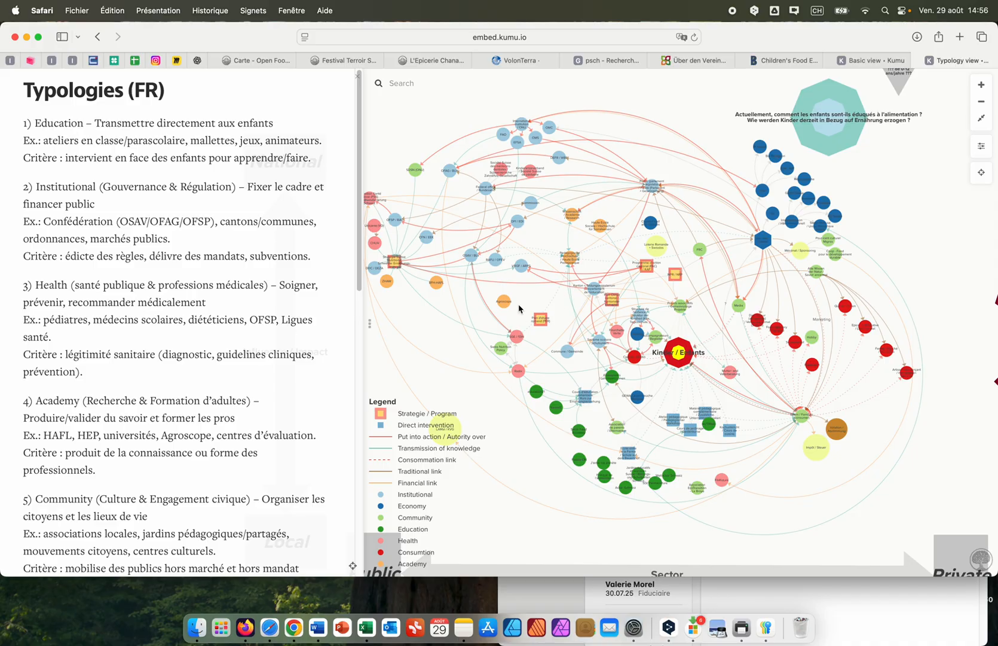
{"action": "left_click", "coordinate": [578, 265]}
{"action": "scroll", "coordinate": [216, 328], "scroll_direction": "down", "scroll_amount": 1}
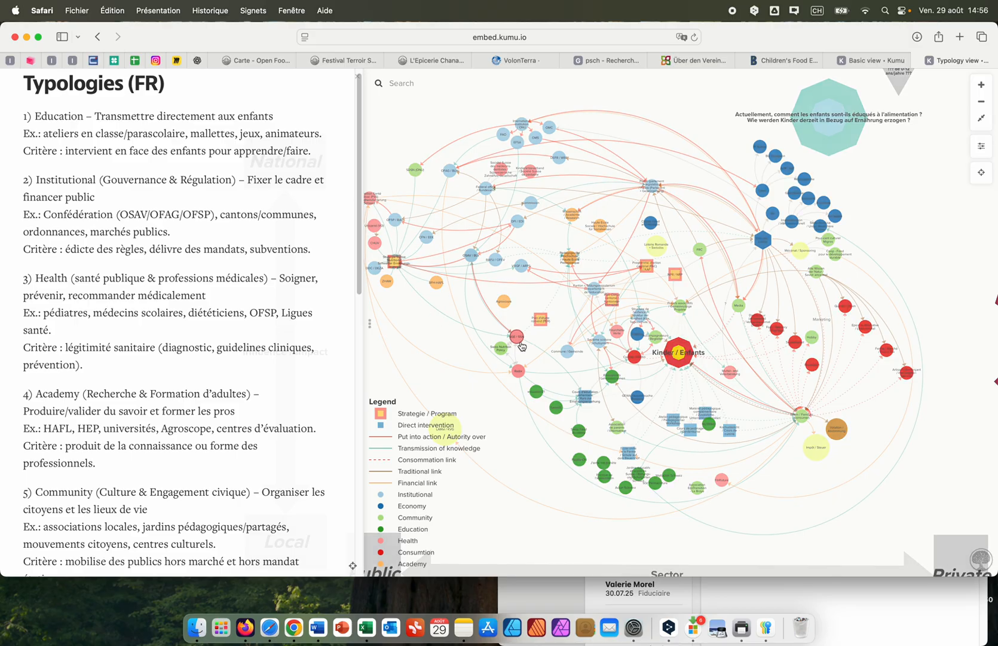
{"action": "mouse_move", "coordinate": [521, 345]}
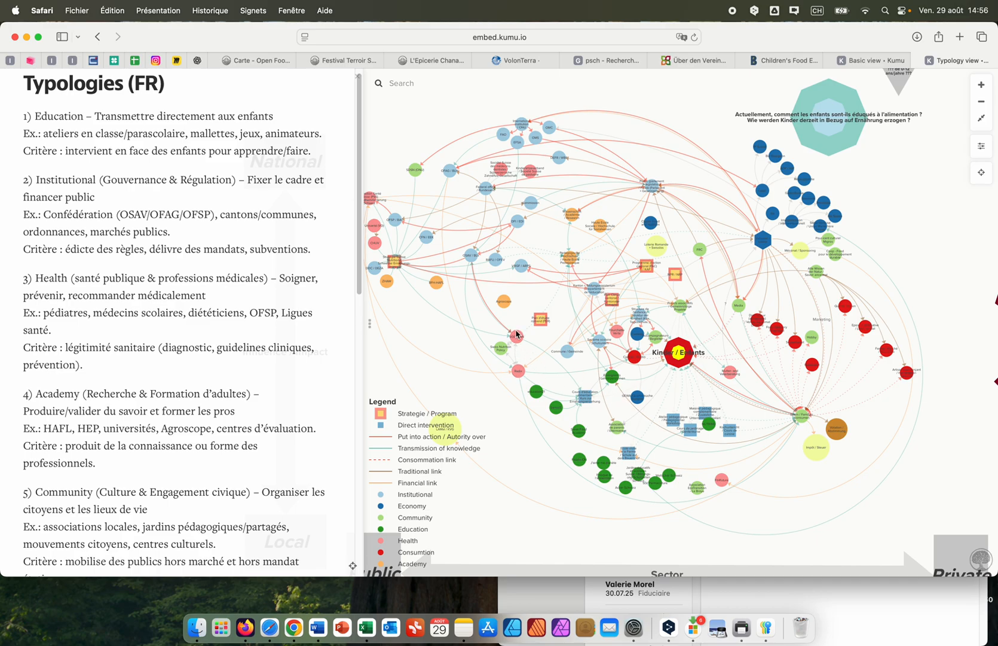
{"action": "mouse_move", "coordinate": [517, 373]}
{"action": "mouse_move", "coordinate": [645, 489]}
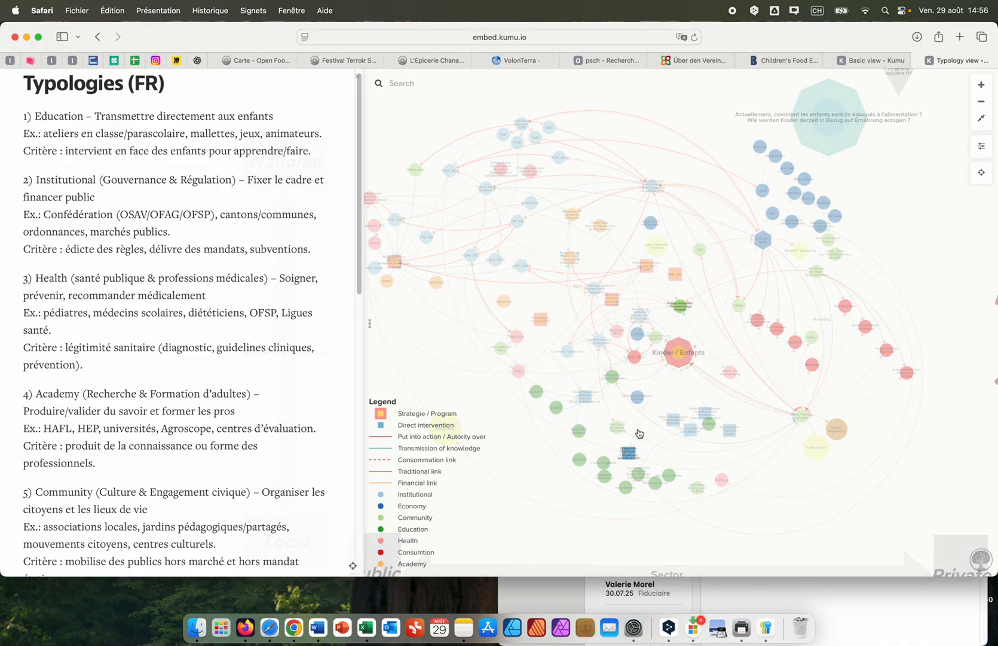
{"action": "mouse_move", "coordinate": [639, 433]}
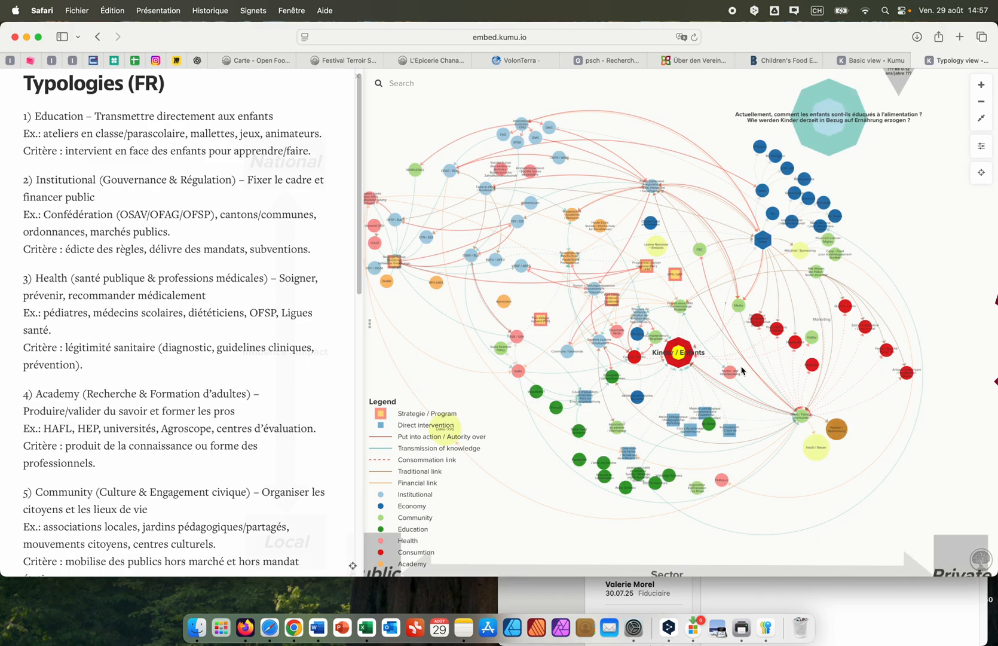
Step: Examine the typologies around Kinder / Enfants, from the consumption and family elements to the Pedagogische Hochschule / Haute Ecole Pedagogique
{"action": "scroll", "coordinate": [742, 373], "scroll_direction": "up", "scroll_amount": 3}
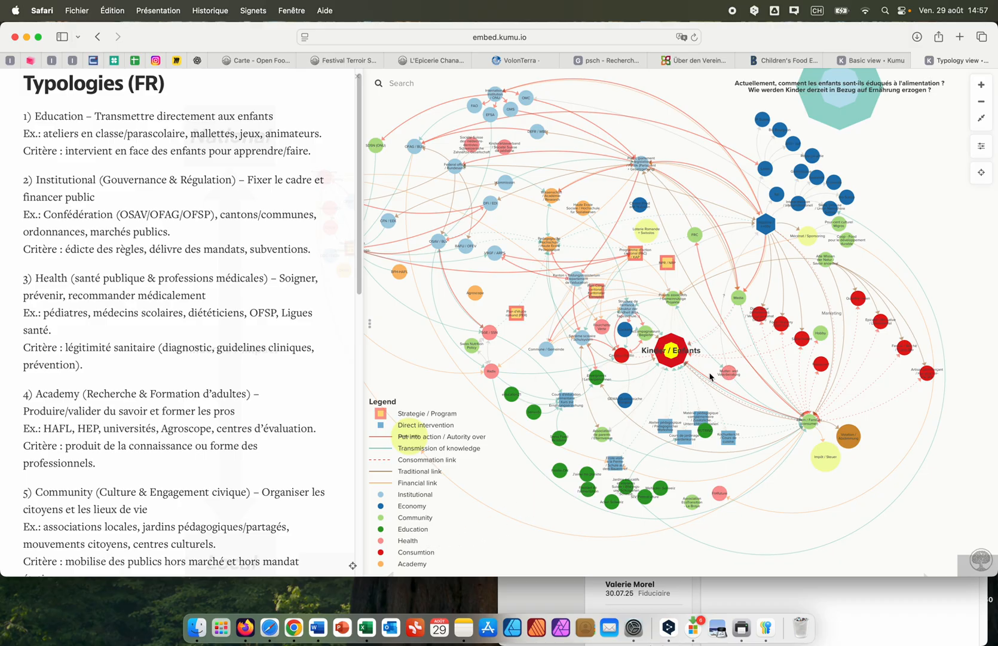
{"action": "scroll", "coordinate": [639, 389], "scroll_direction": "up", "scroll_amount": 4}
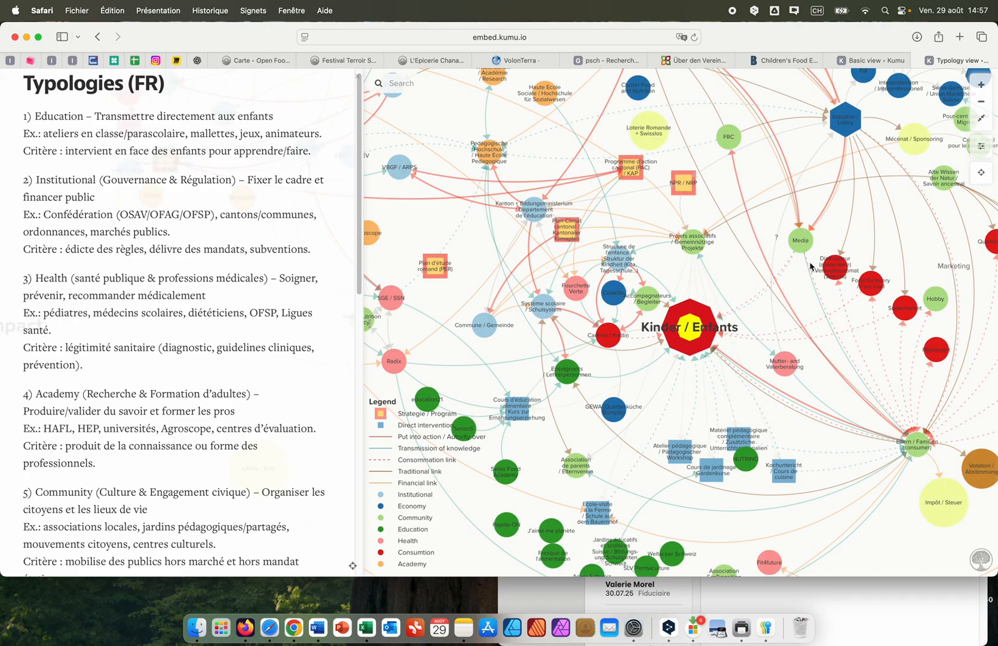
{"action": "scroll", "coordinate": [884, 293], "scroll_direction": "right", "scroll_amount": 5}
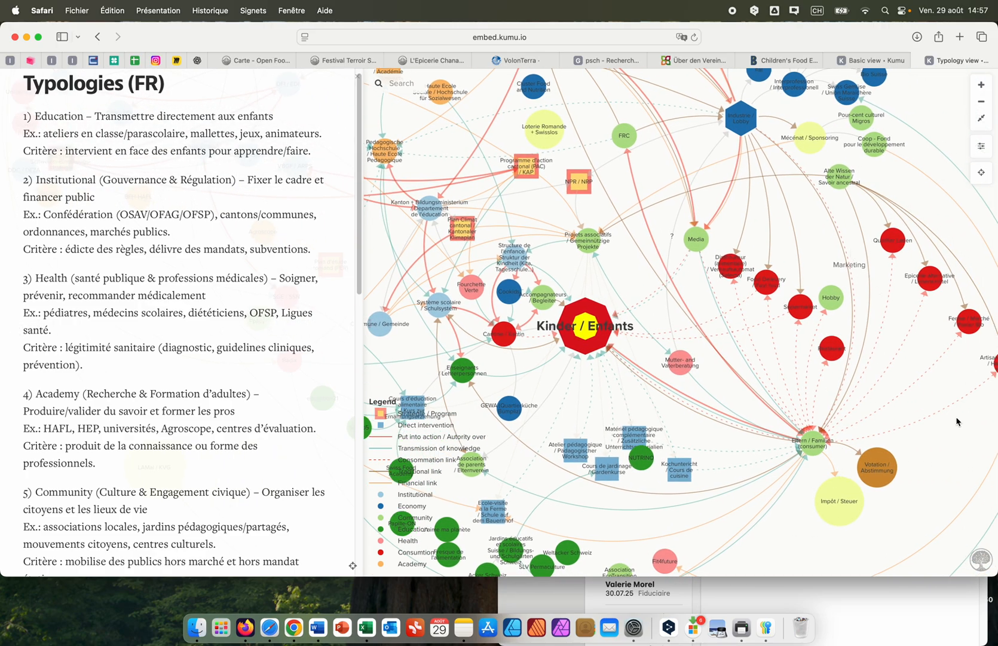
{"action": "left_click_drag", "start_coordinate": [983, 455], "coordinate": [912, 444]}
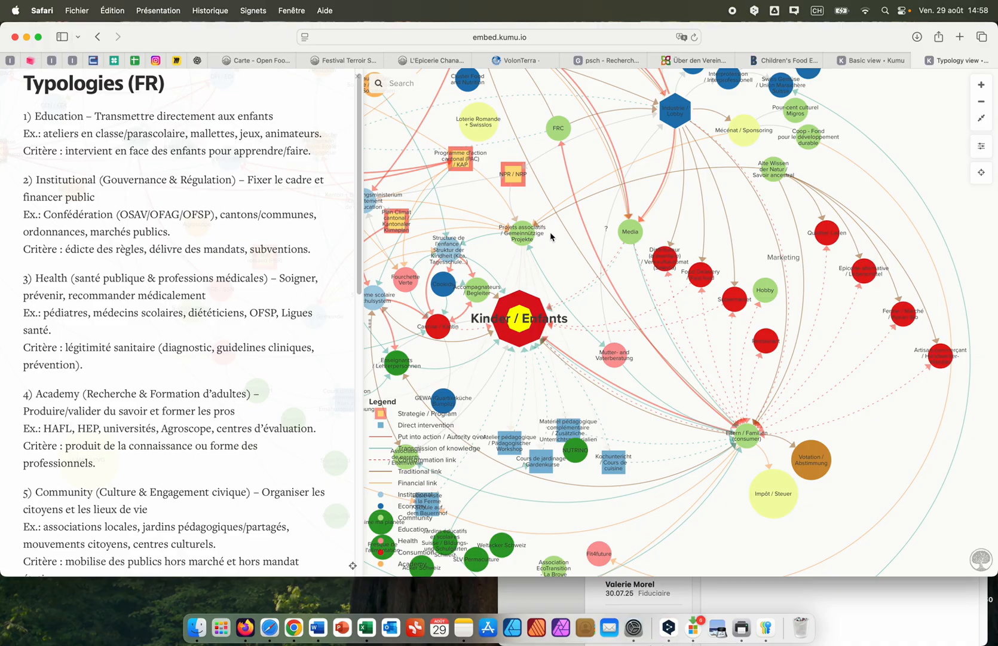
{"action": "left_click_drag", "start_coordinate": [549, 256], "coordinate": [643, 317]}
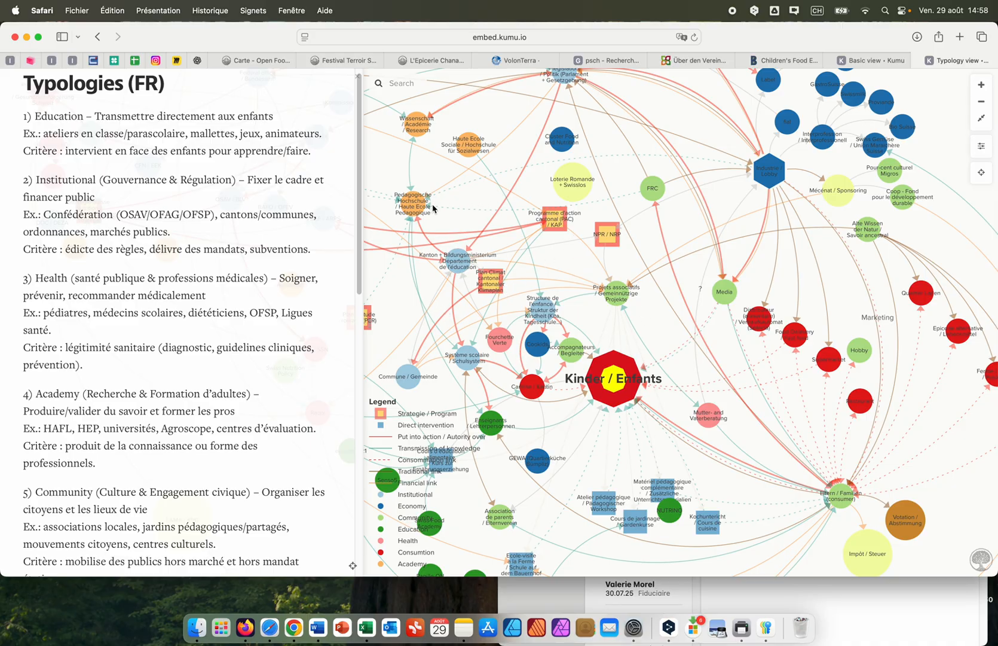
{"action": "left_click_drag", "start_coordinate": [463, 217], "coordinate": [497, 207]}
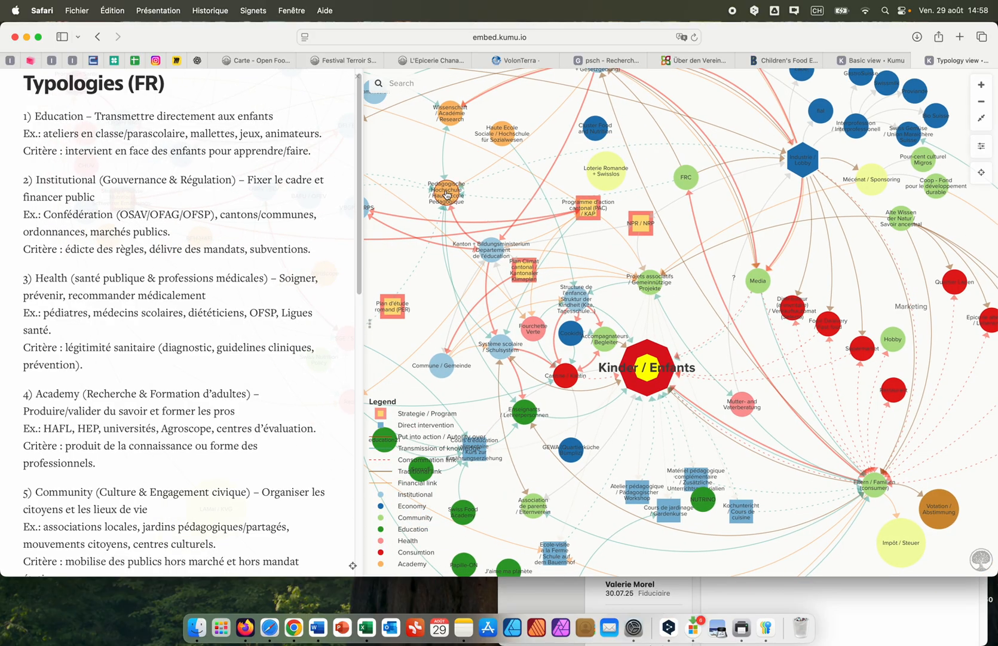
Step: Return to the filtered Basic view and select Pedagogische Hochschule / Haute Ecole Pedagogique to inspect its connections
{"action": "left_click", "coordinate": [890, 60]}
{"action": "scroll", "coordinate": [337, 167], "scroll_direction": "up", "scroll_amount": 5}
{"action": "left_click_drag", "start_coordinate": [347, 155], "coordinate": [347, 177]}
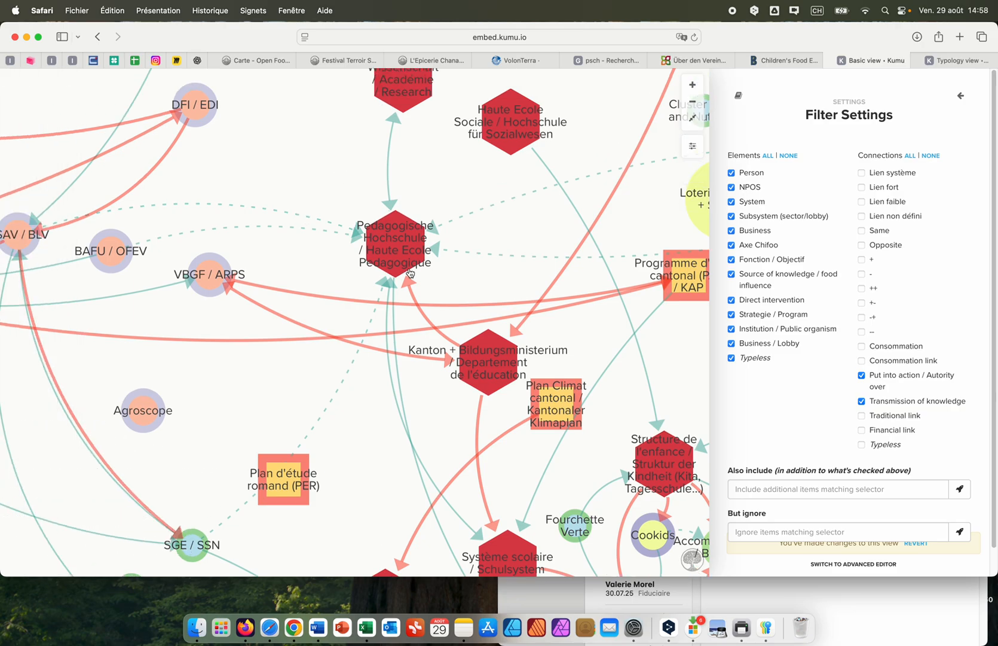
{"action": "left_click", "coordinate": [401, 256]}
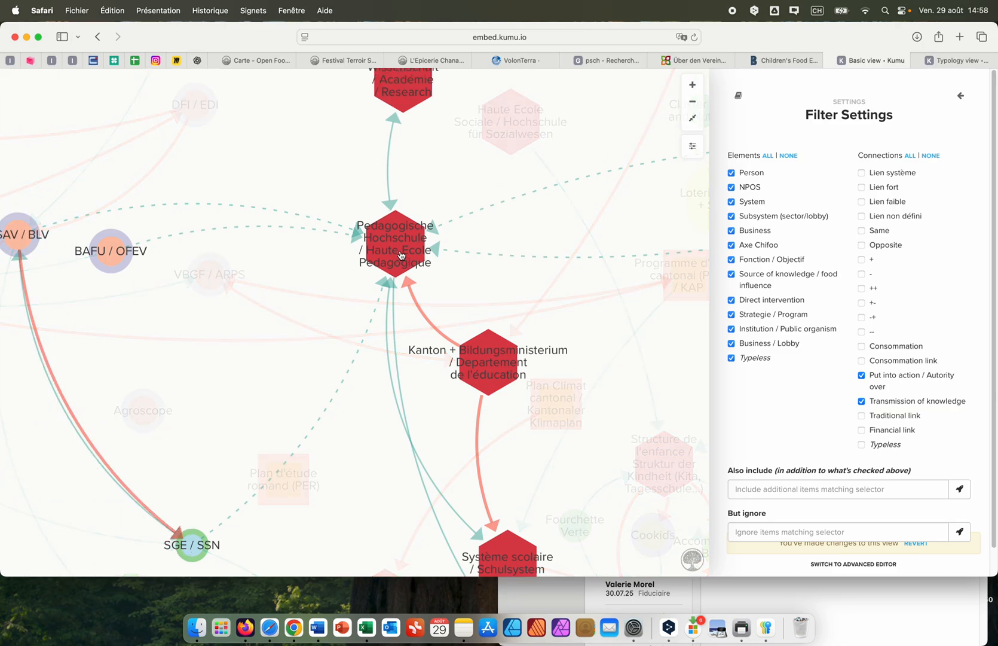